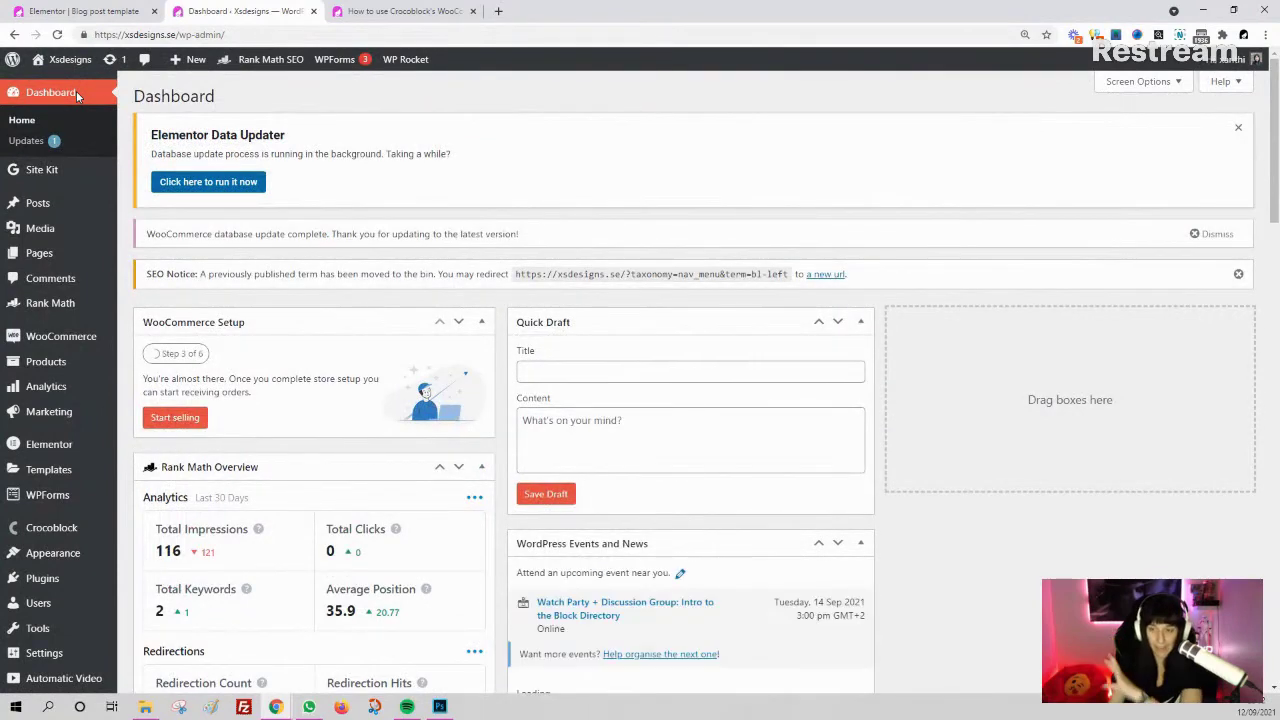
- Bring up the Crocoblock WooCommerce builder post, scroll to its numbered steps, and reload it
{"action": "left_click", "coordinate": [380, 9]}
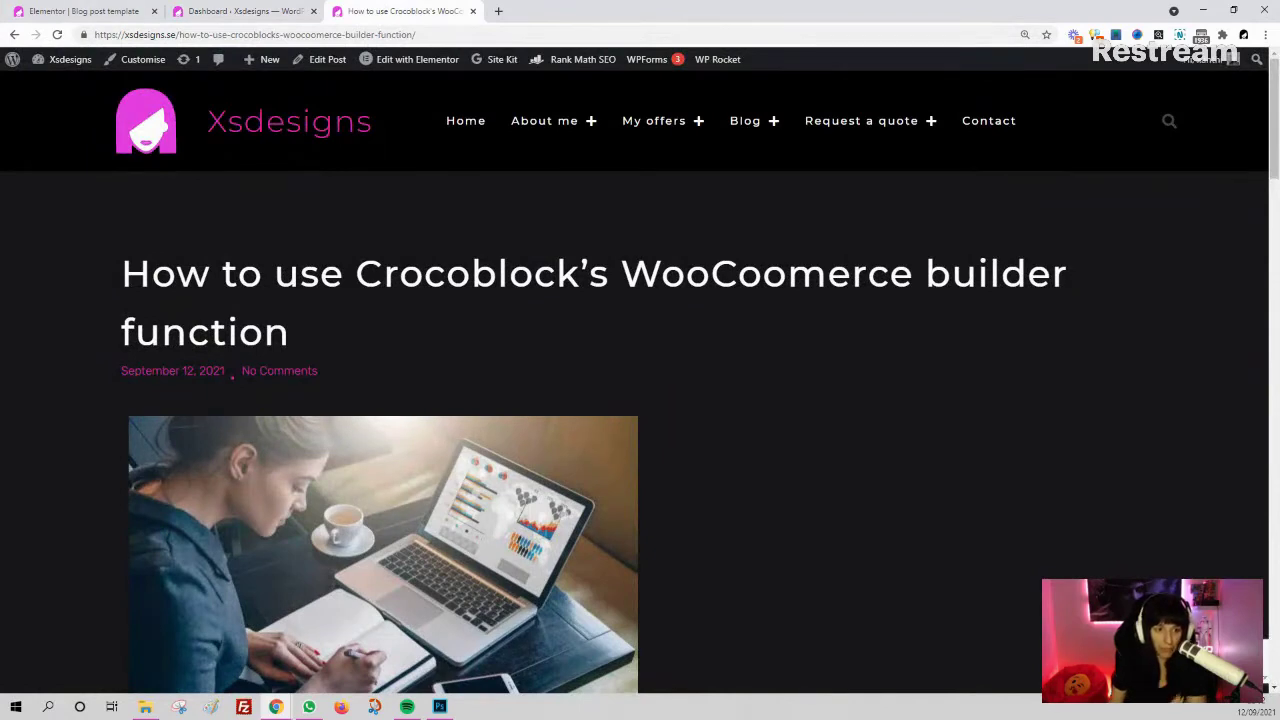
{"action": "scroll", "coordinate": [639, 412], "scroll_direction": "down", "scroll_amount": 8}
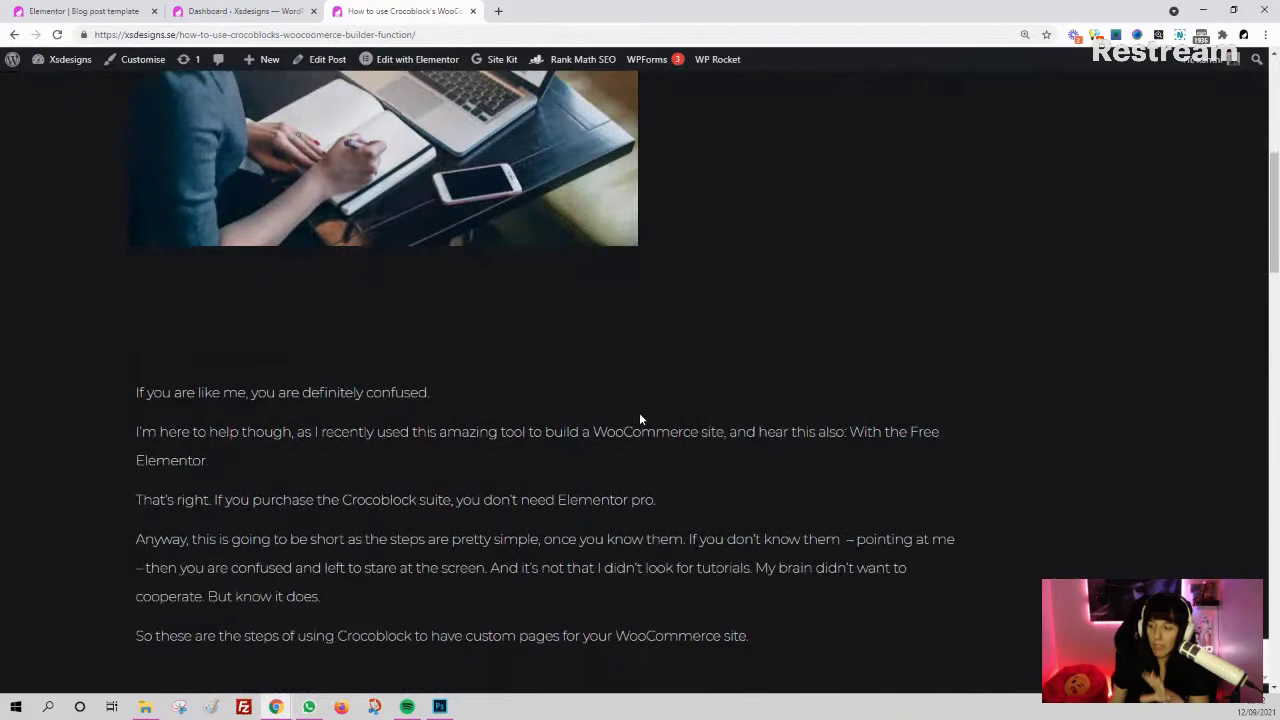
{"action": "left_click", "coordinate": [58, 35]}
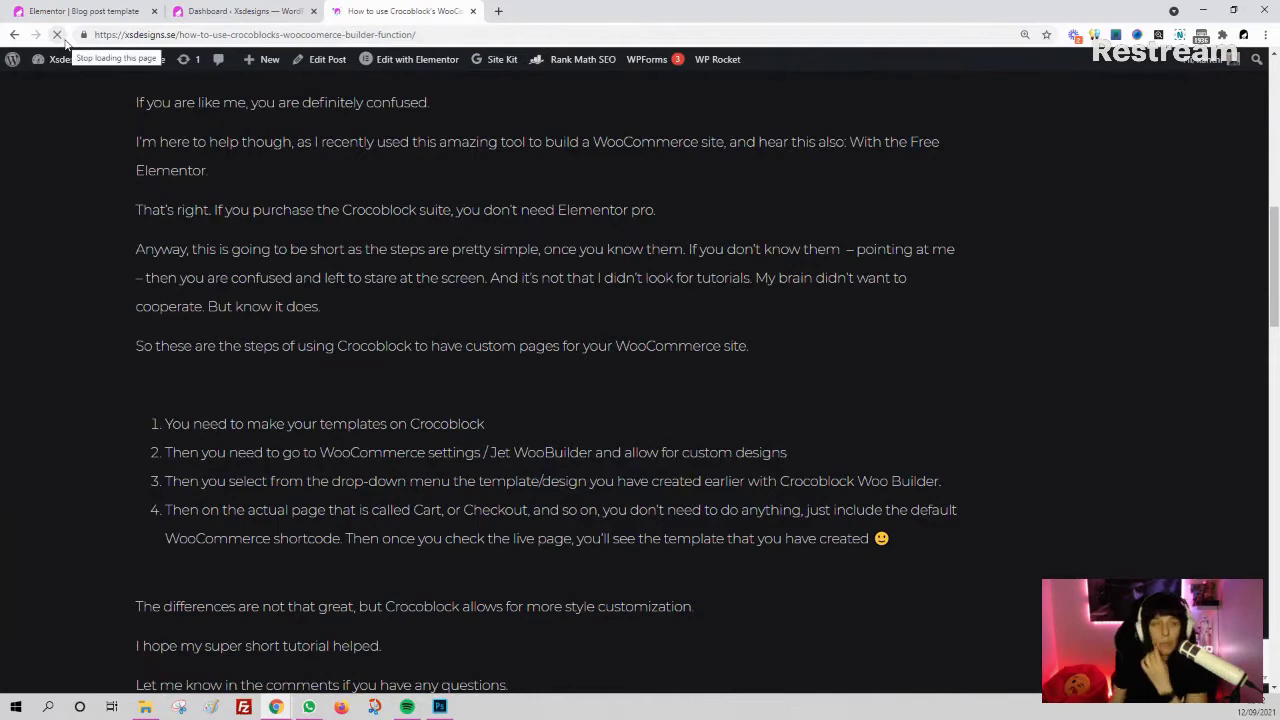
- Go to Crocoblock > Woo Page Builder to list the JetWooBuilder templates
{"action": "left_click", "coordinate": [240, 11]}
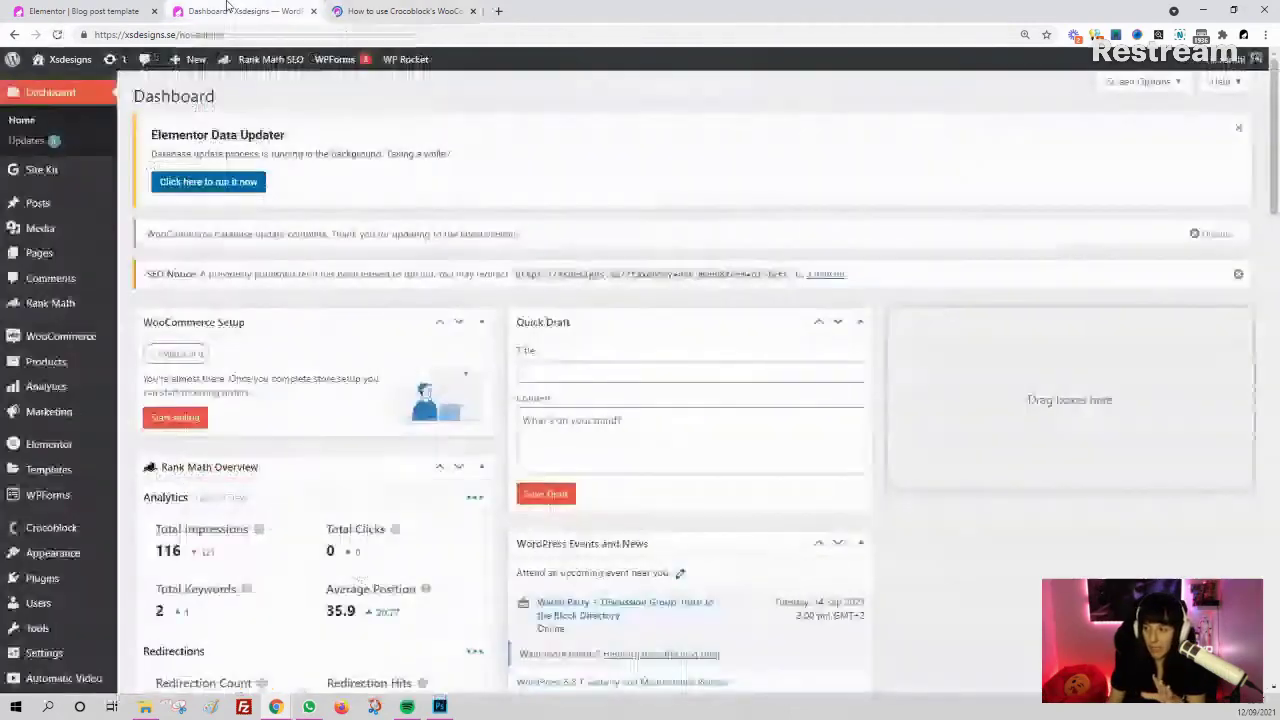
{"action": "scroll", "coordinate": [81, 388], "scroll_direction": "down", "scroll_amount": 2}
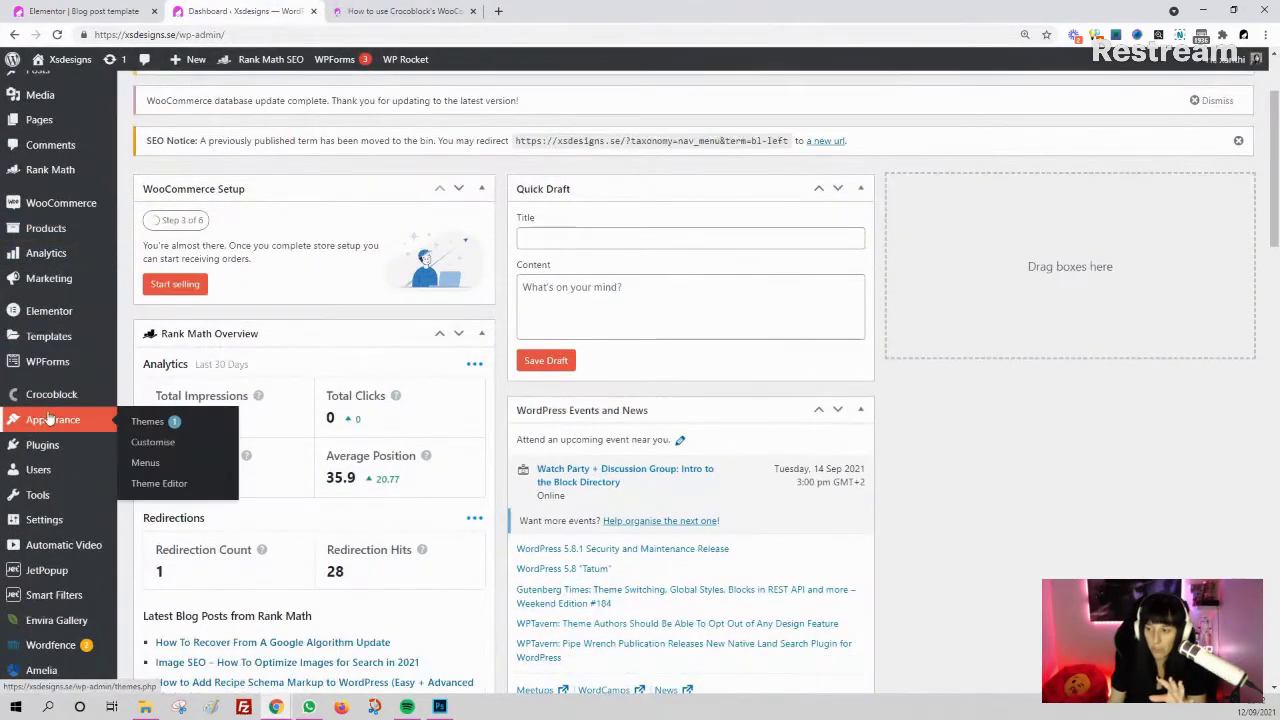
{"action": "mouse_move", "coordinate": [42, 399]}
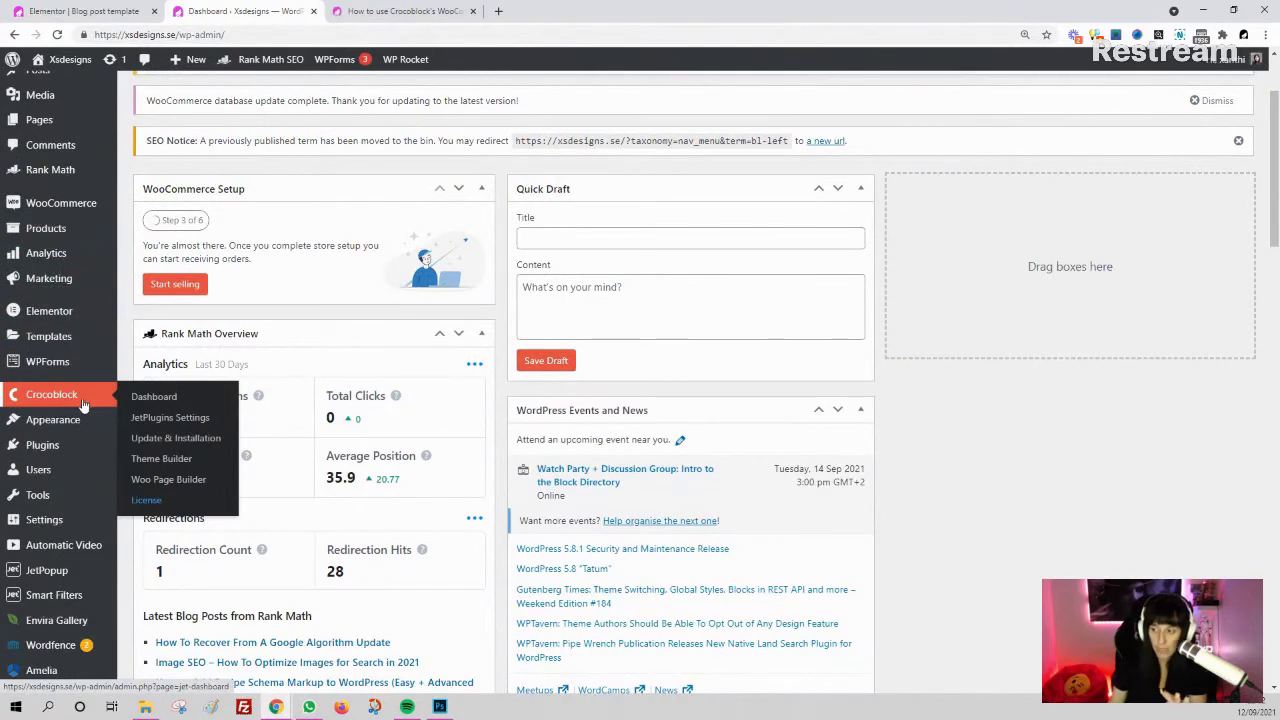
{"action": "left_click", "coordinate": [156, 485]}
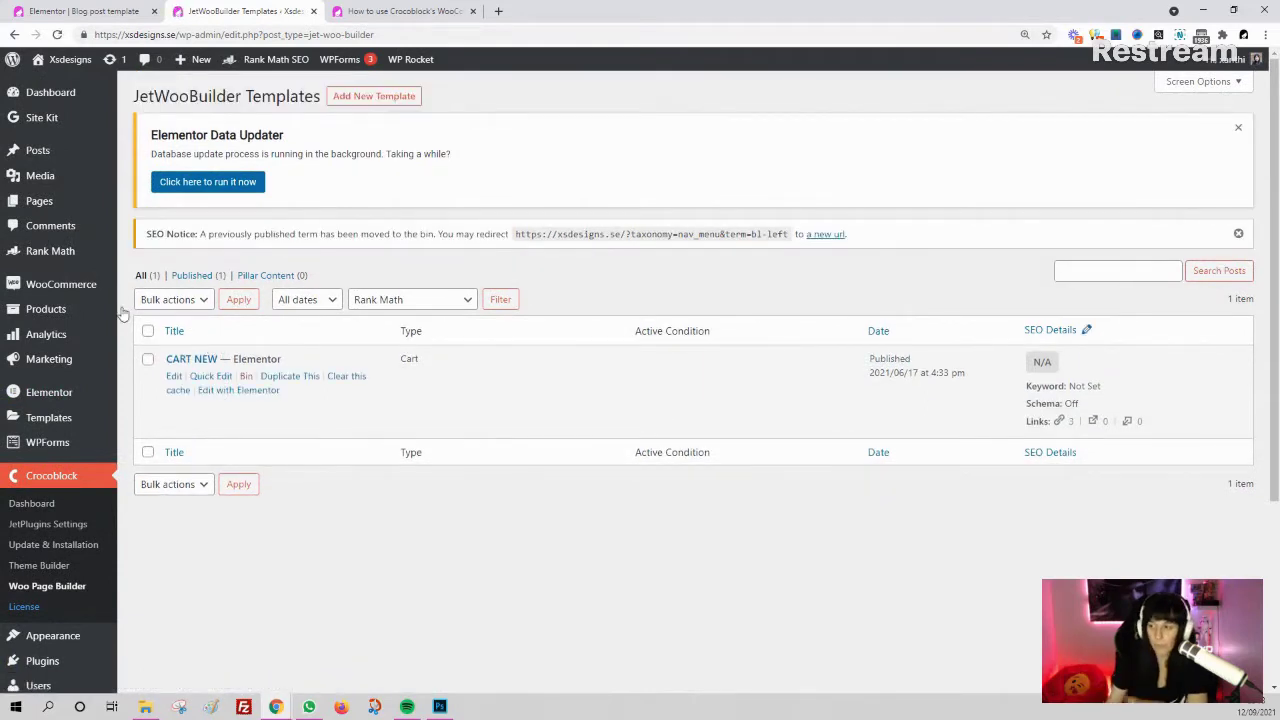
- Dismiss the Elementor data updater and SEO notices
{"action": "mouse_move", "coordinate": [117, 311]}
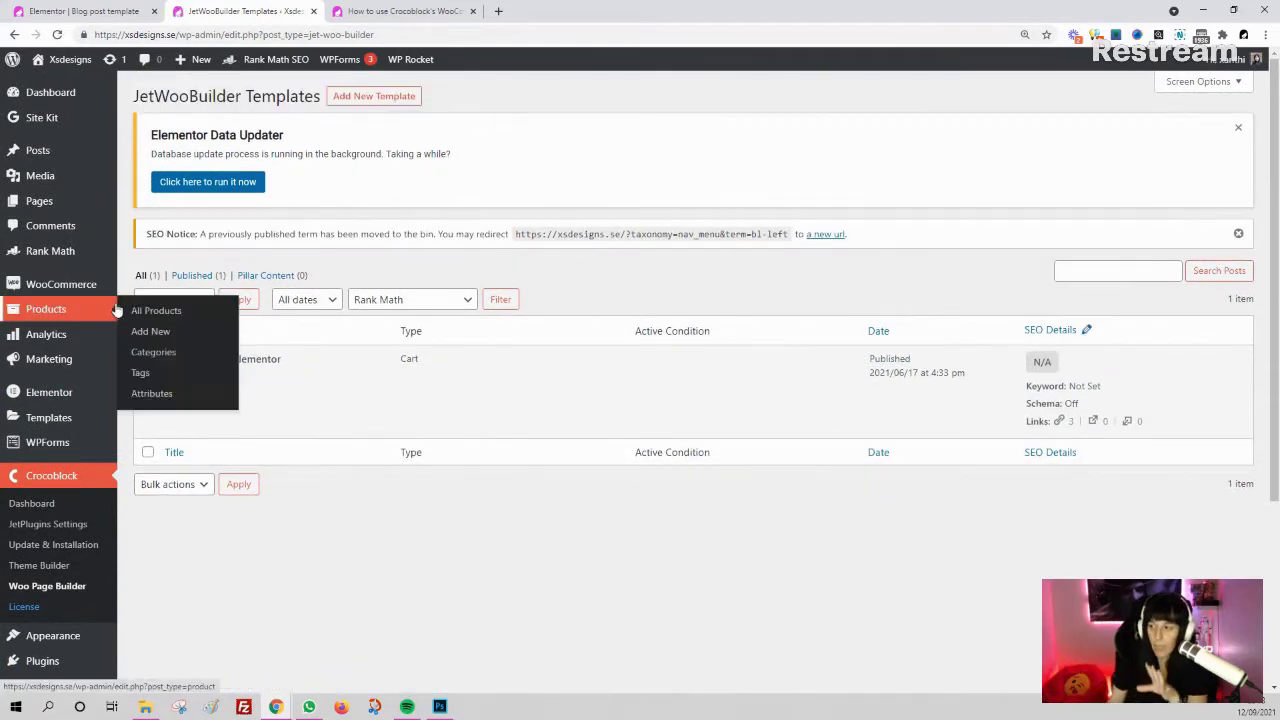
{"action": "left_click", "coordinate": [1238, 128]}
{"action": "left_click", "coordinate": [1239, 129]}
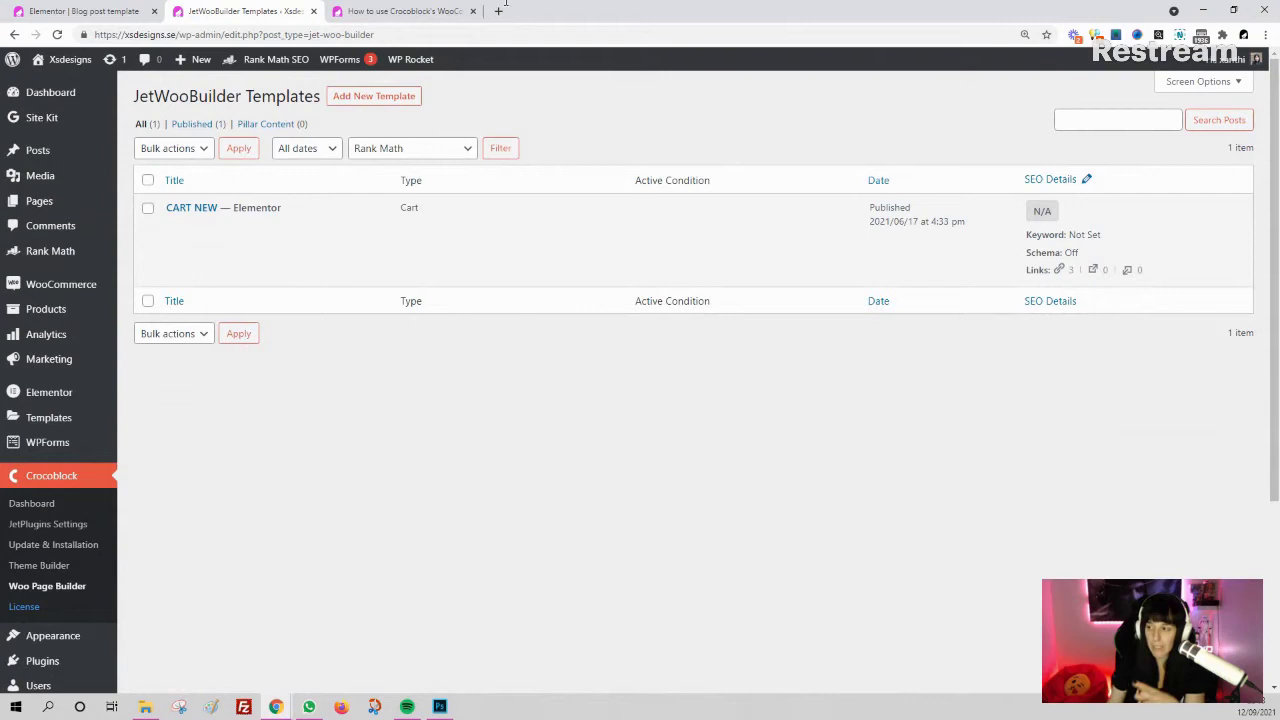
- Open the Add Template dialog and try the Archive Item and Category Item types
{"action": "left_click", "coordinate": [376, 97]}
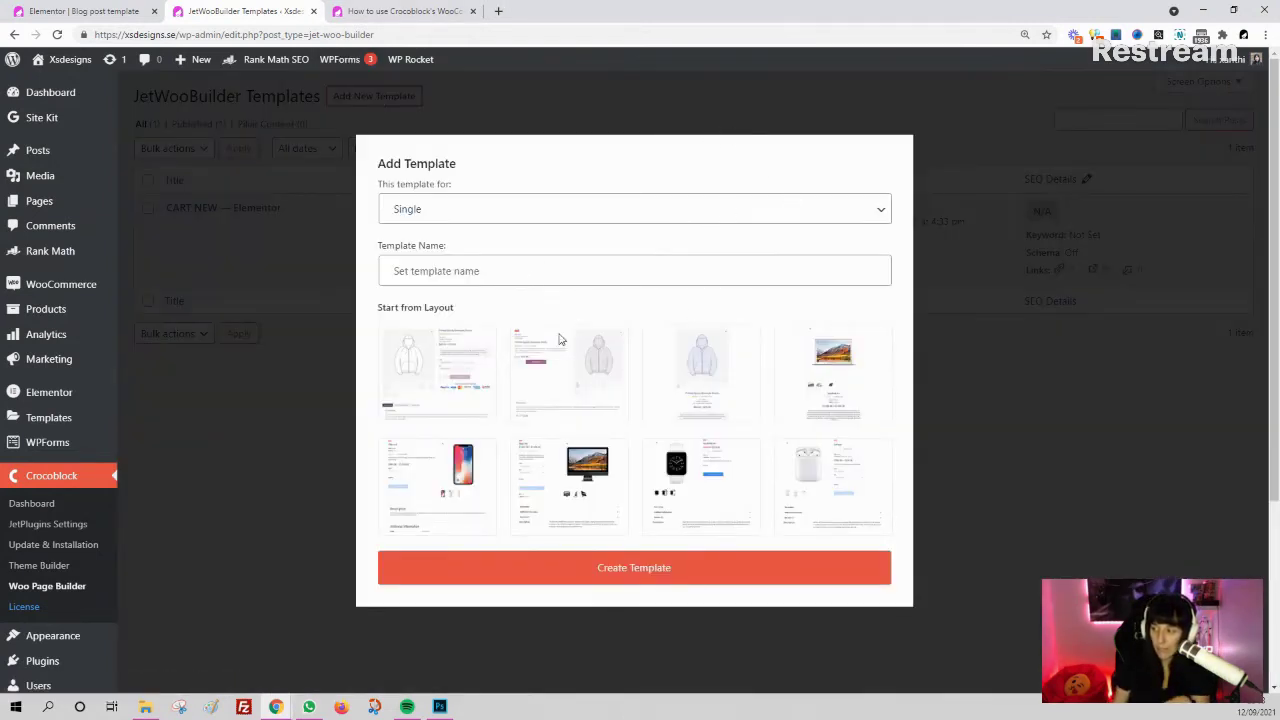
{"action": "scroll", "coordinate": [686, 420], "scroll_direction": "down", "scroll_amount": 3}
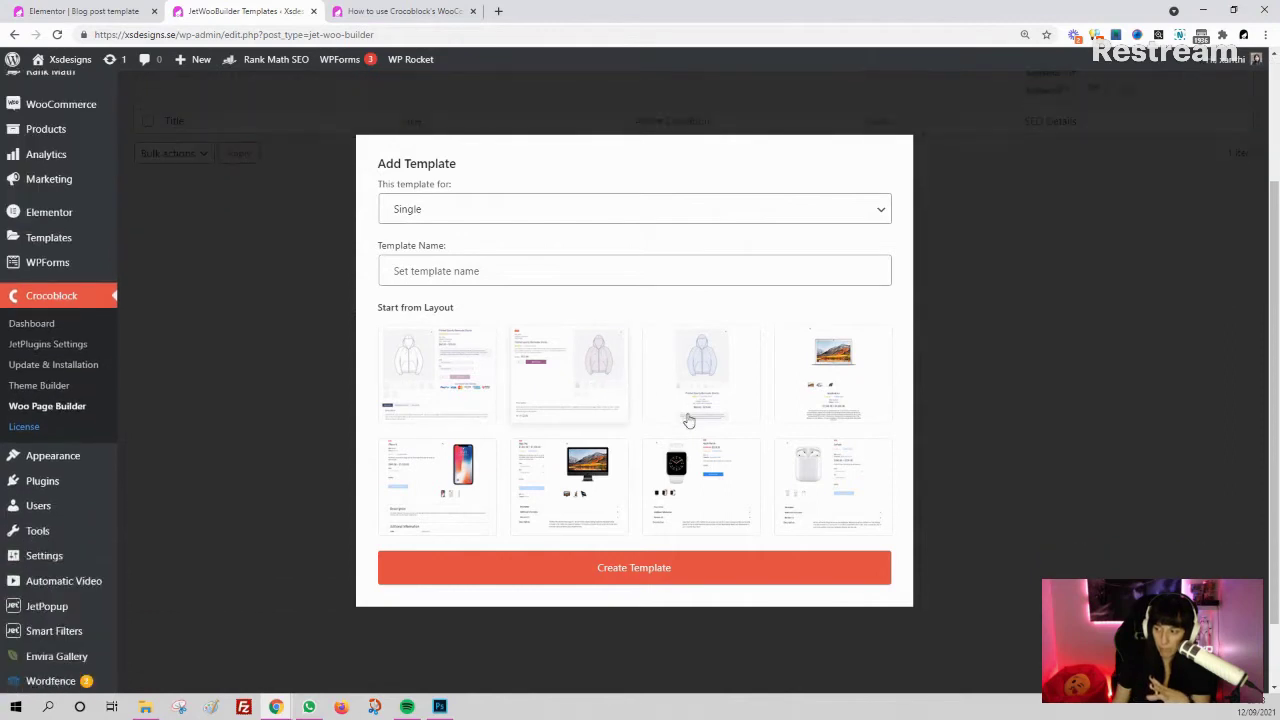
{"action": "scroll", "coordinate": [651, 434], "scroll_direction": "up", "scroll_amount": 3}
{"action": "left_click", "coordinate": [525, 212]}
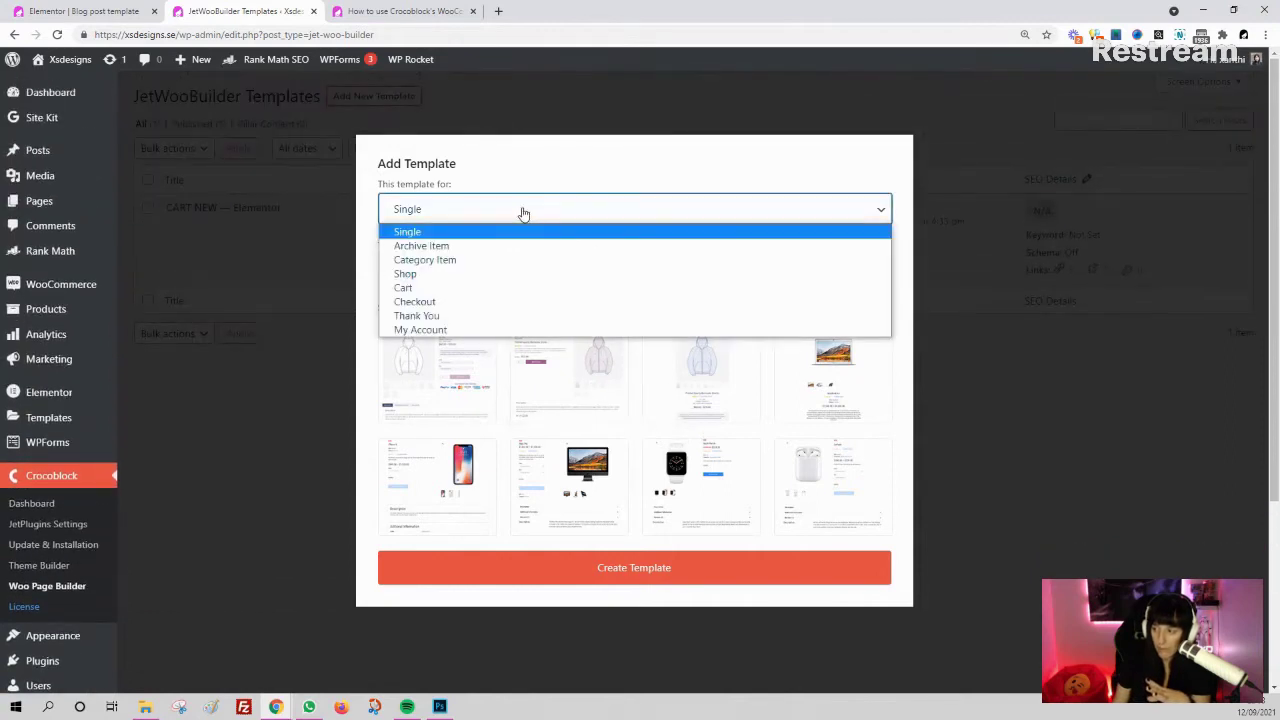
{"action": "left_click", "coordinate": [466, 245]}
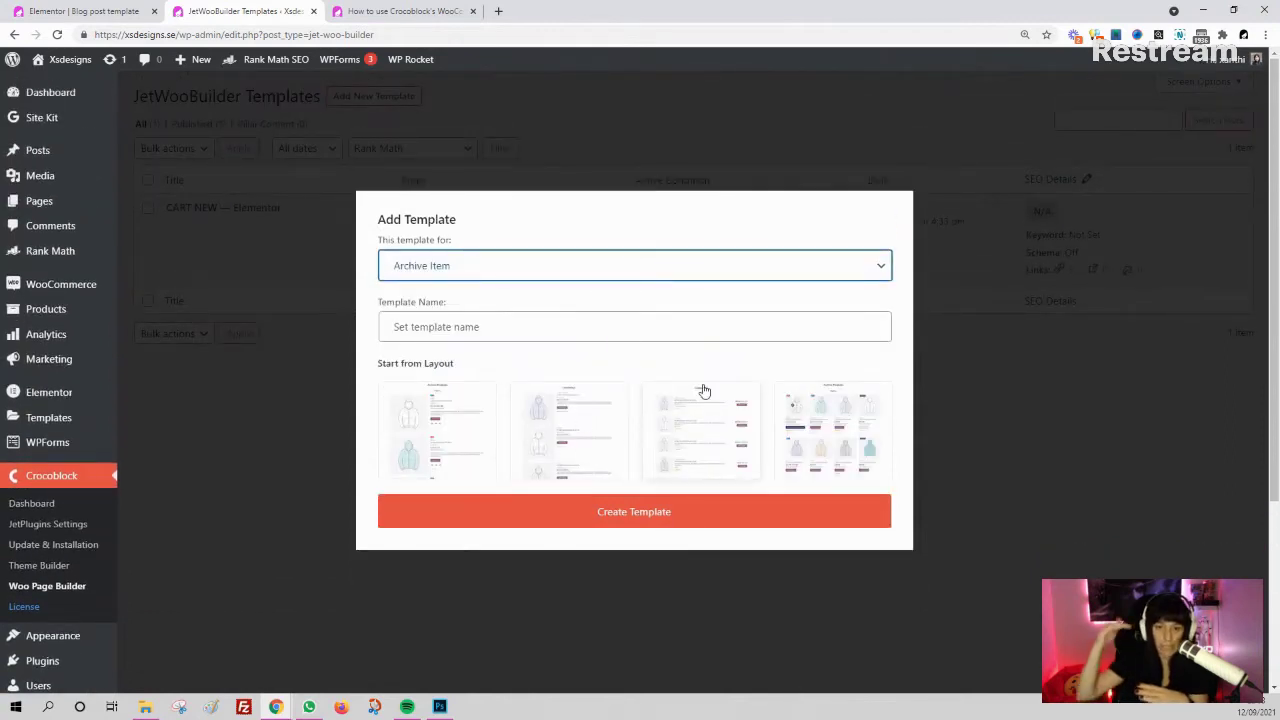
{"action": "left_click", "coordinate": [497, 263]}
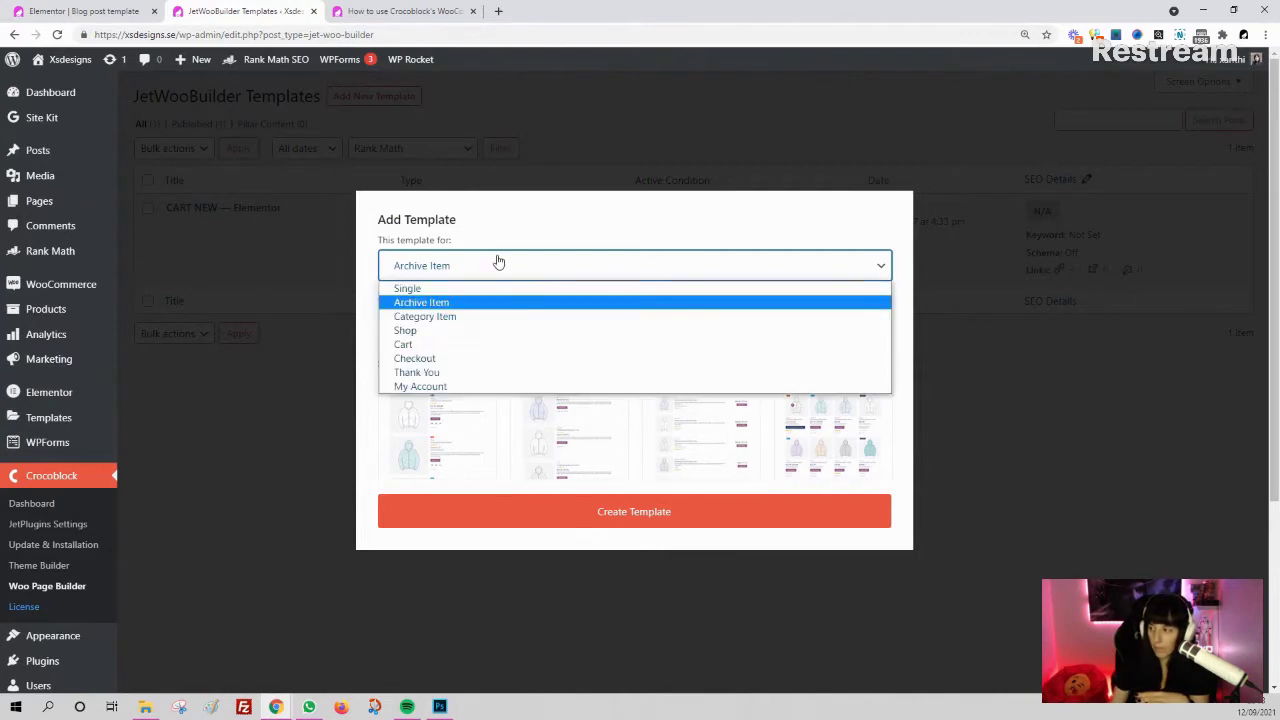
{"action": "left_click", "coordinate": [438, 316]}
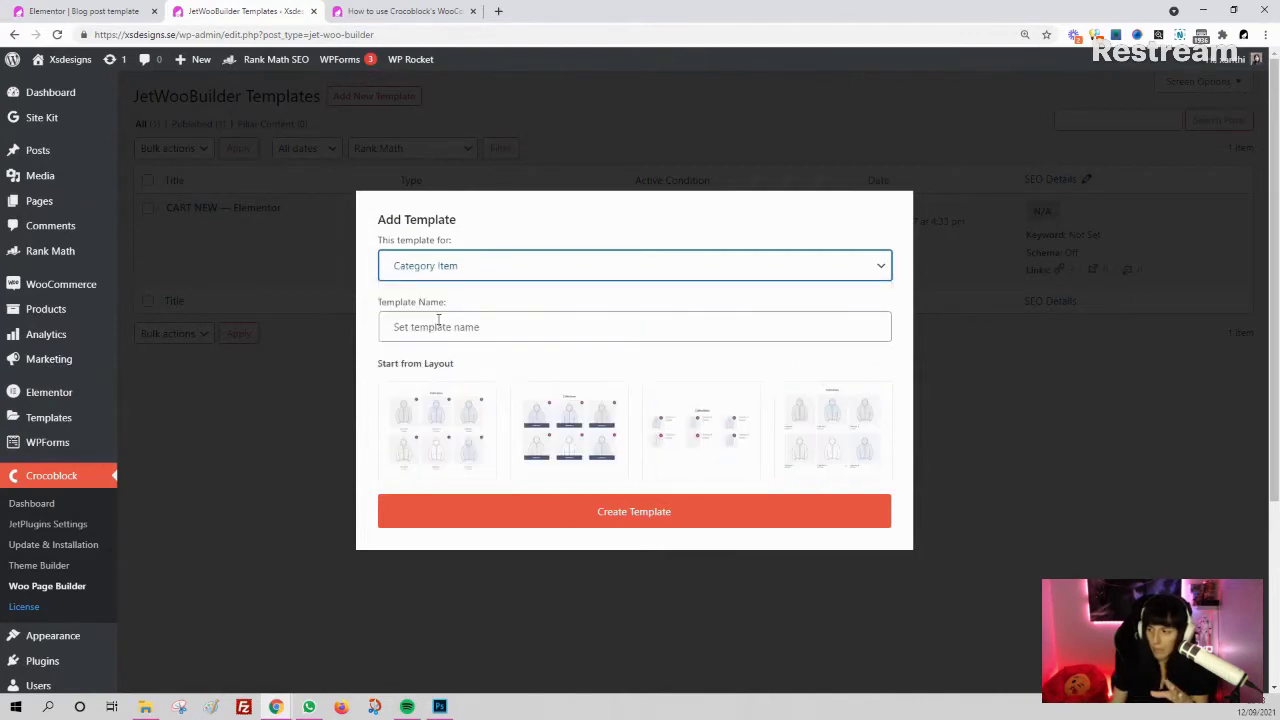
- Cycle the template type through Shop, Cart, Checkout, Thank You and My Account
{"action": "left_click", "coordinate": [420, 272]}
{"action": "left_click", "coordinate": [441, 331]}
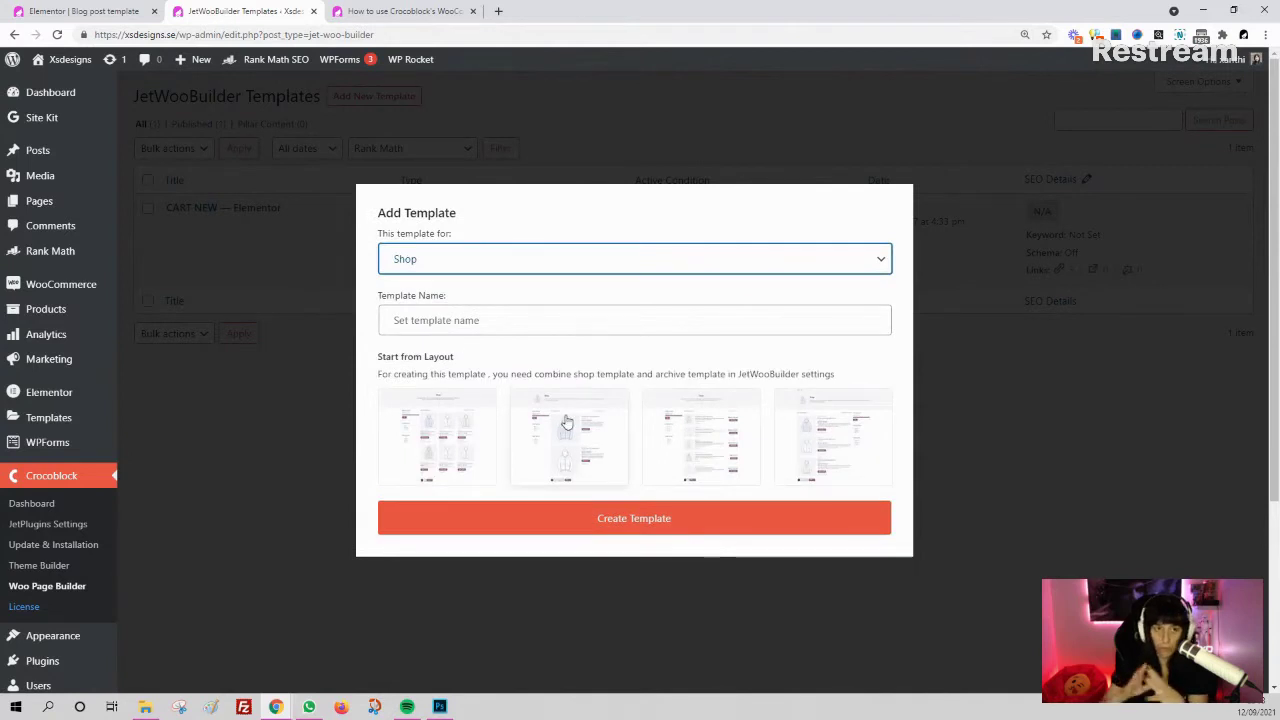
{"action": "left_click", "coordinate": [442, 268]}
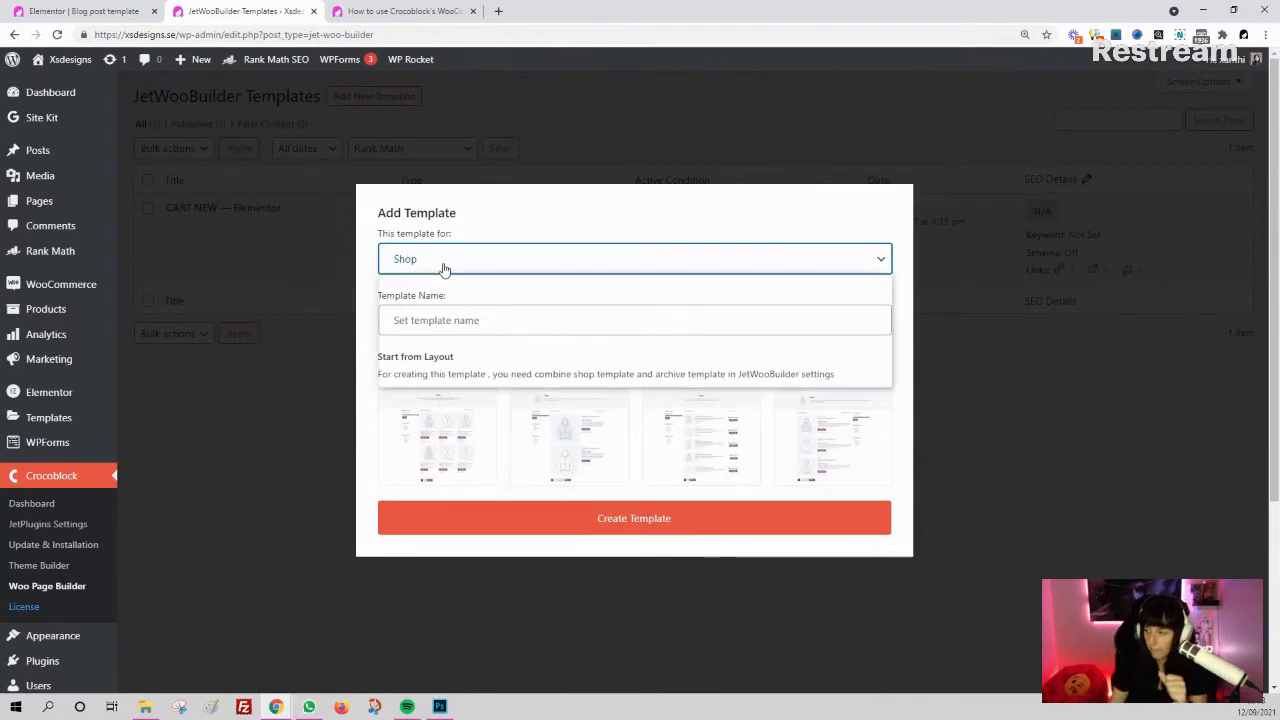
{"action": "left_click", "coordinate": [460, 338]}
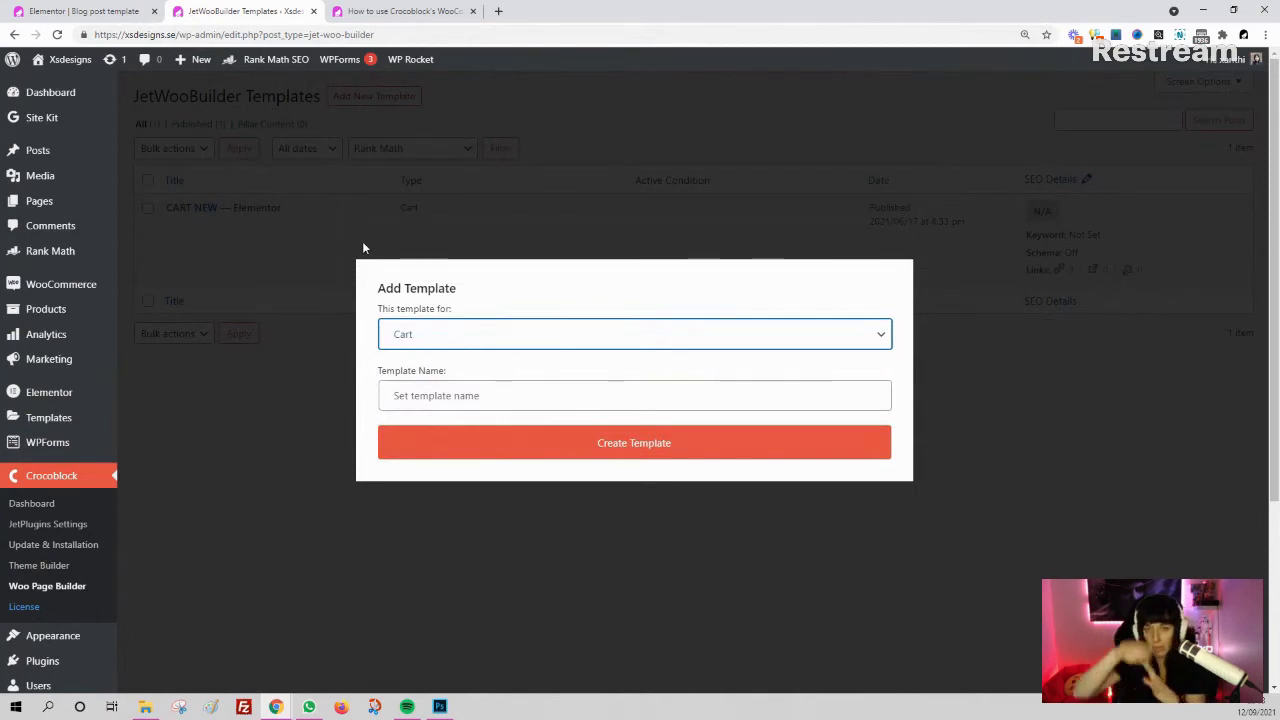
{"action": "left_click", "coordinate": [486, 338]}
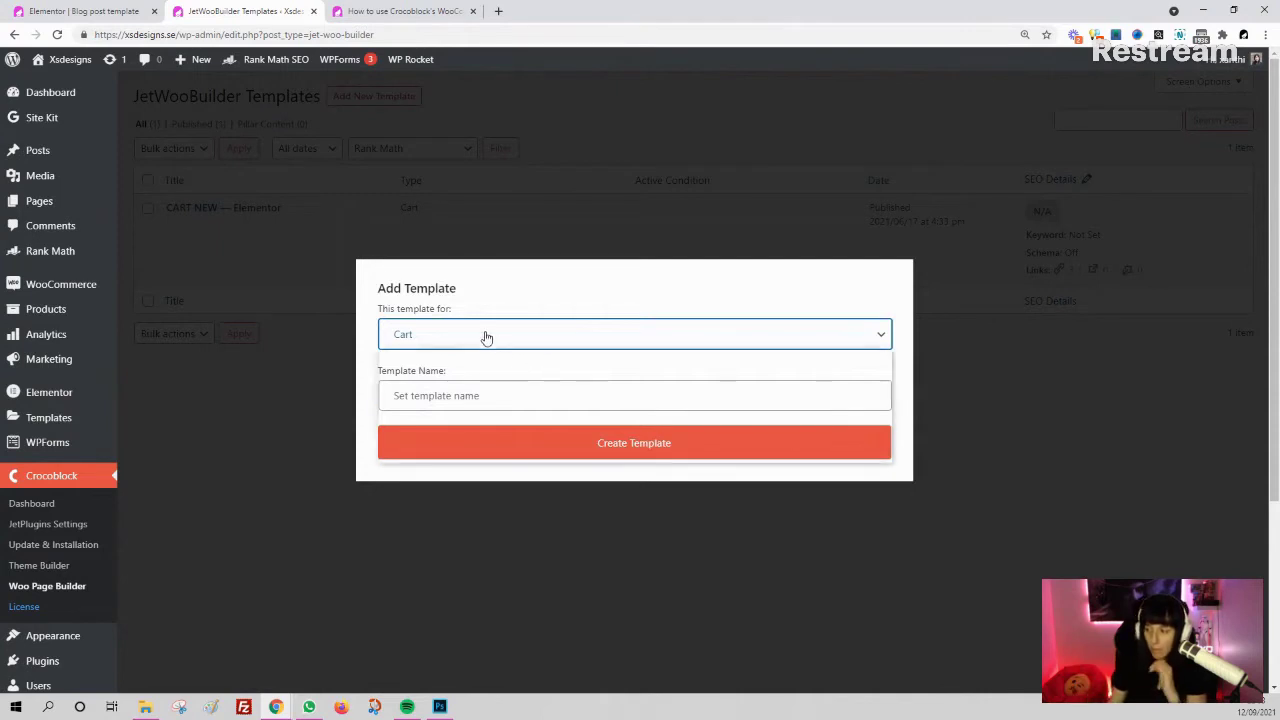
{"action": "left_click", "coordinate": [459, 424]}
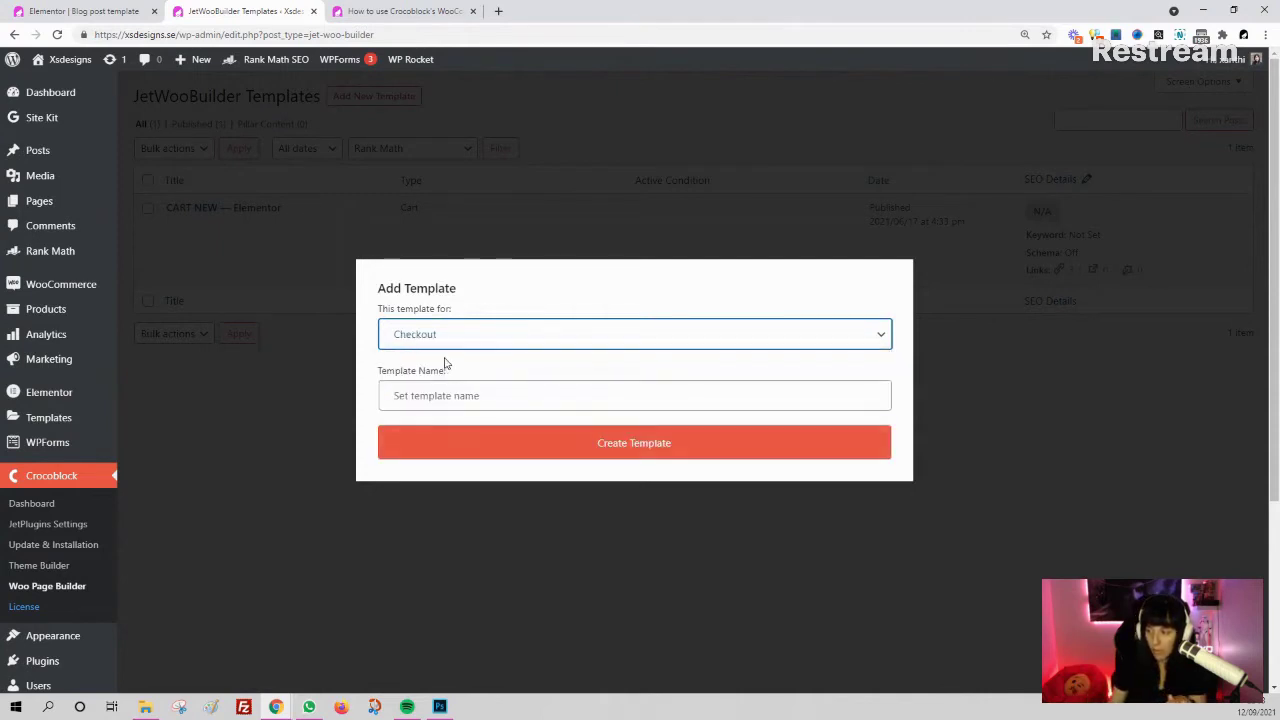
{"action": "left_click", "coordinate": [447, 340]}
{"action": "left_click", "coordinate": [450, 440]}
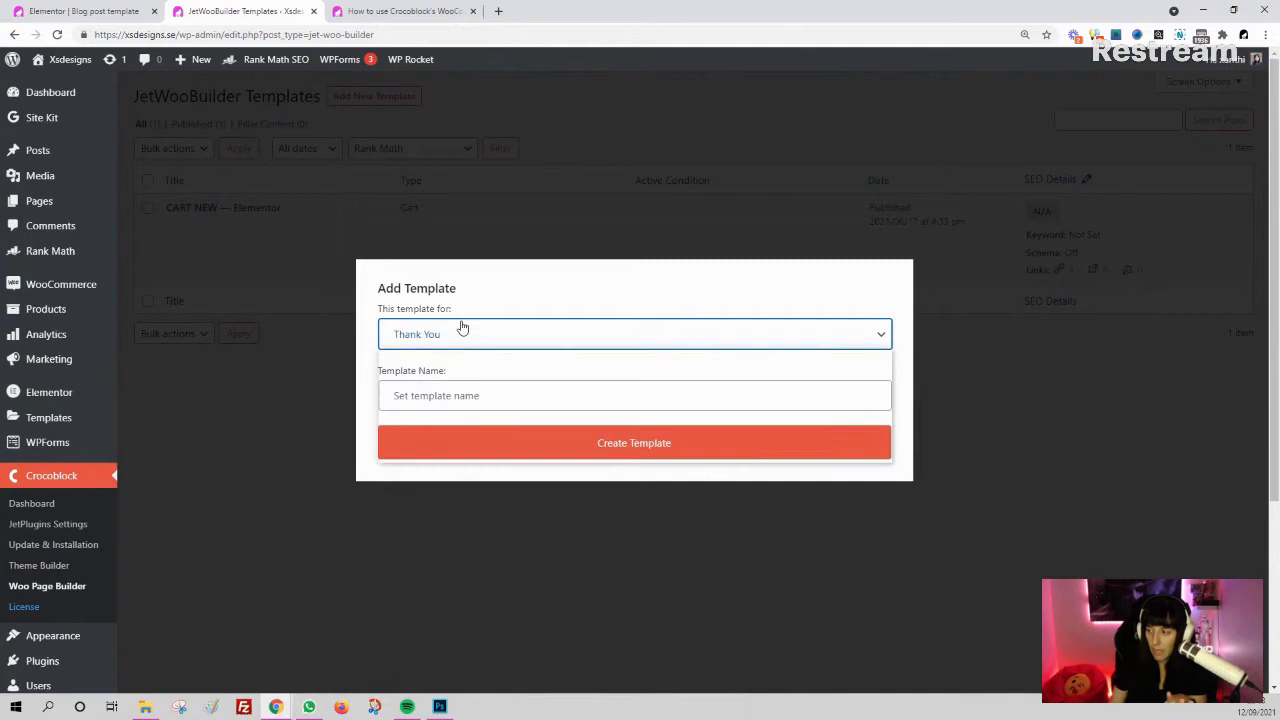
{"action": "left_click", "coordinate": [462, 327]}
{"action": "left_click", "coordinate": [469, 456]}
{"action": "left_click", "coordinate": [462, 333]}
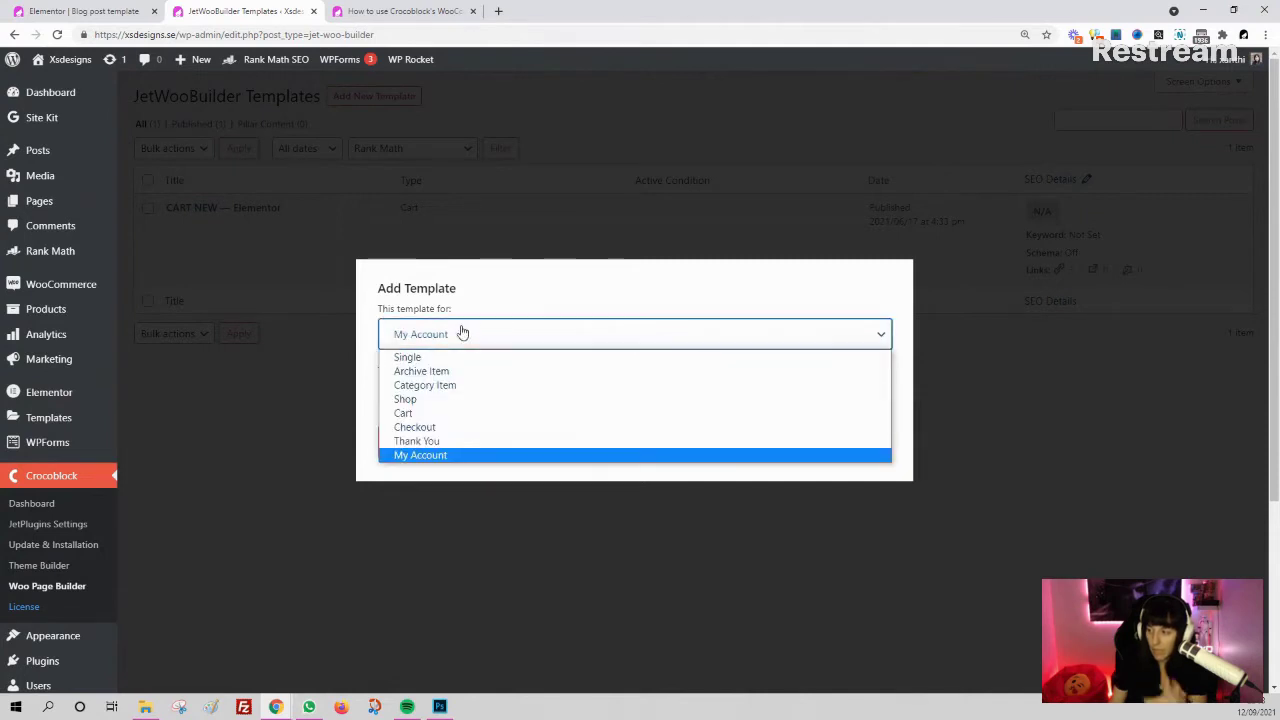
- Create a Checkout-type template named 'checkout-new'
{"action": "left_click", "coordinate": [436, 427]}
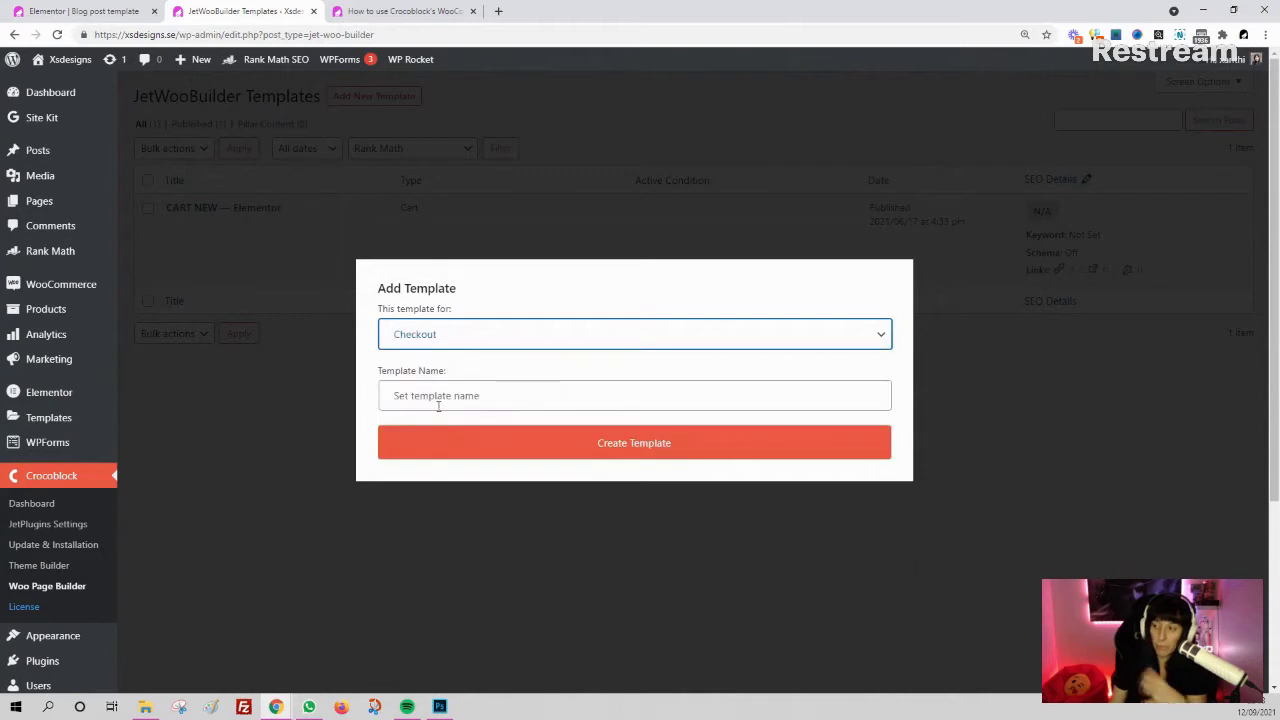
{"action": "left_click", "coordinate": [443, 398]}
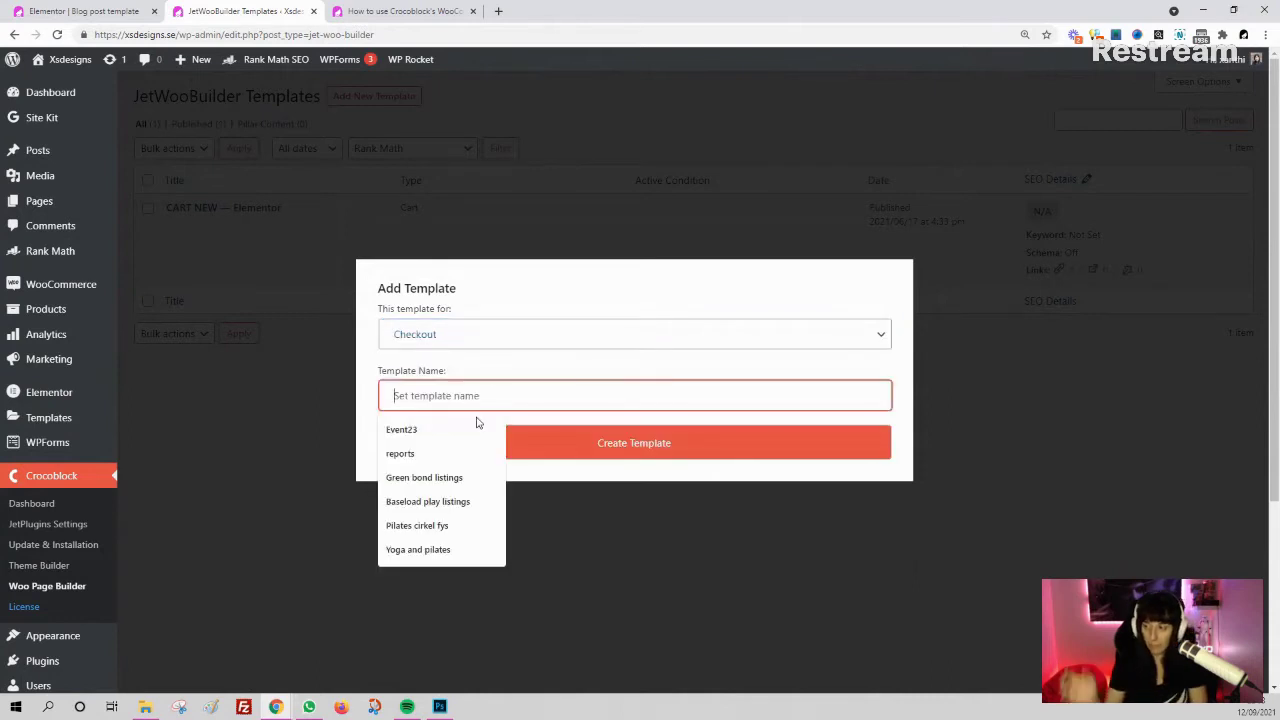
{"action": "type", "text": "c"}
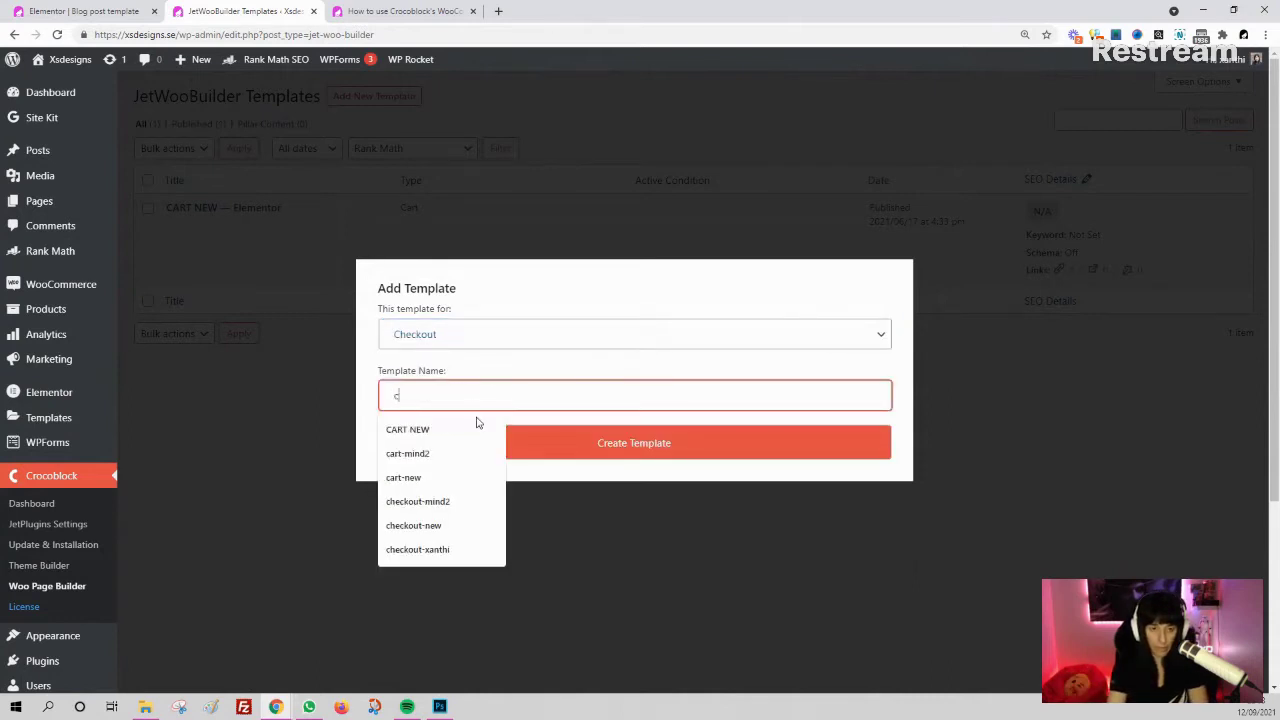
{"action": "type", "text": "heckout"}
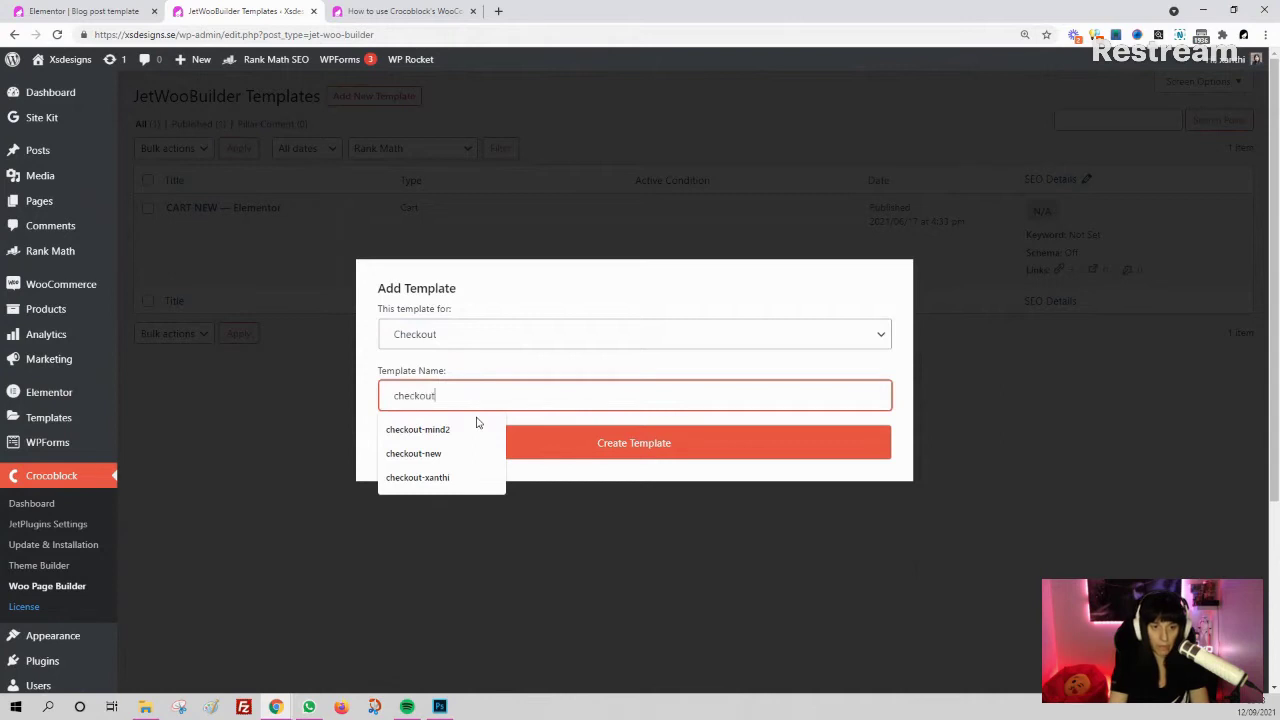
{"action": "type", "text": "-new"}
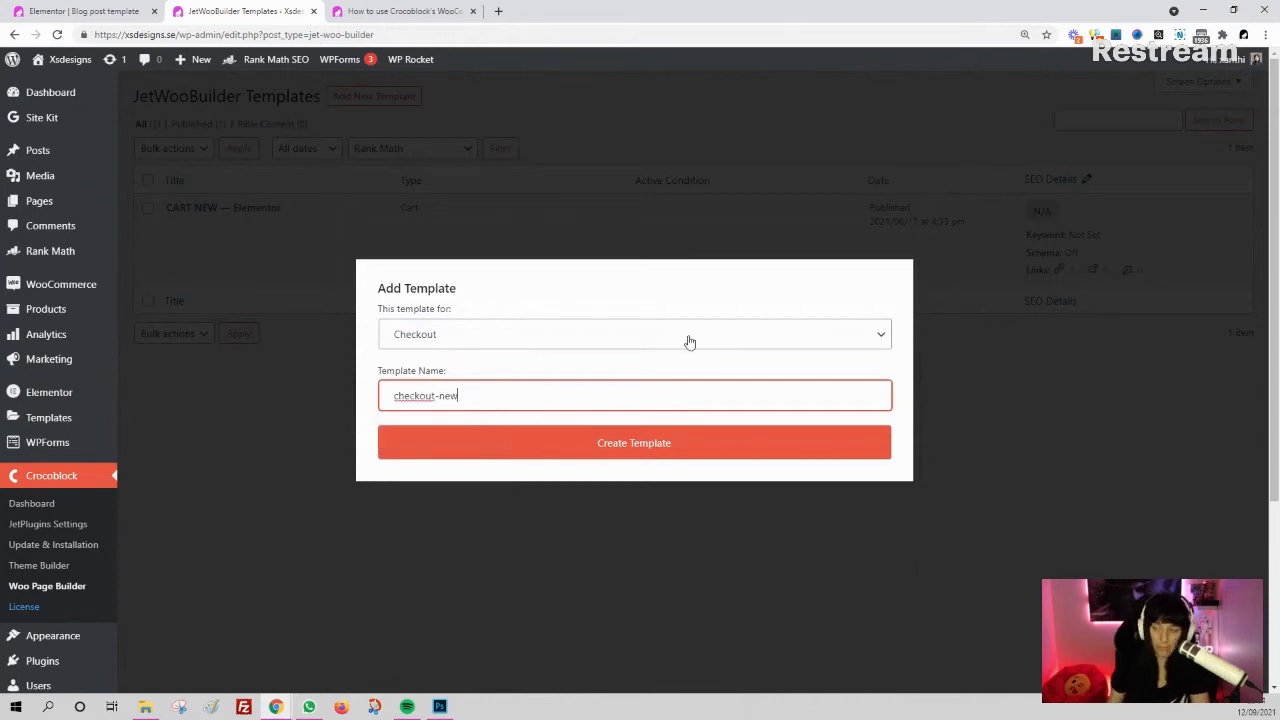
{"action": "left_click", "coordinate": [645, 451]}
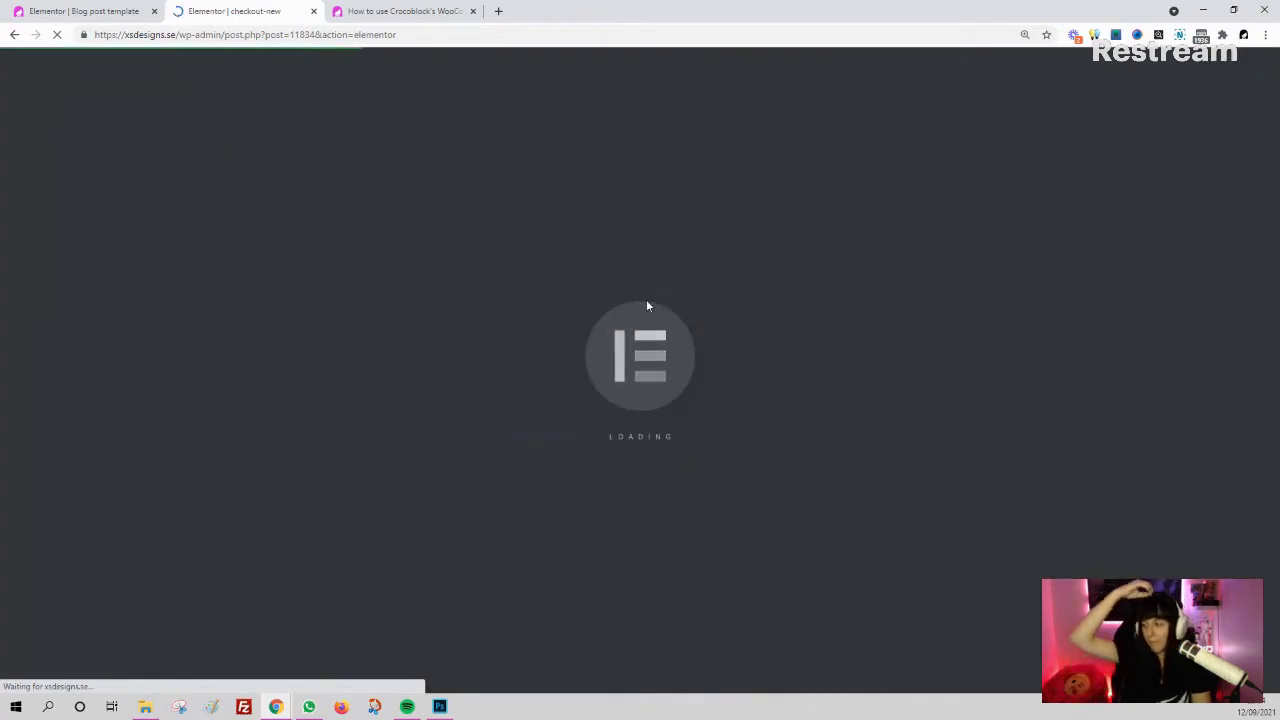
- Check the enlarged Add Template screenshot in the how-to post, then return to the checkout-new editor
{"action": "left_click", "coordinate": [405, 10]}
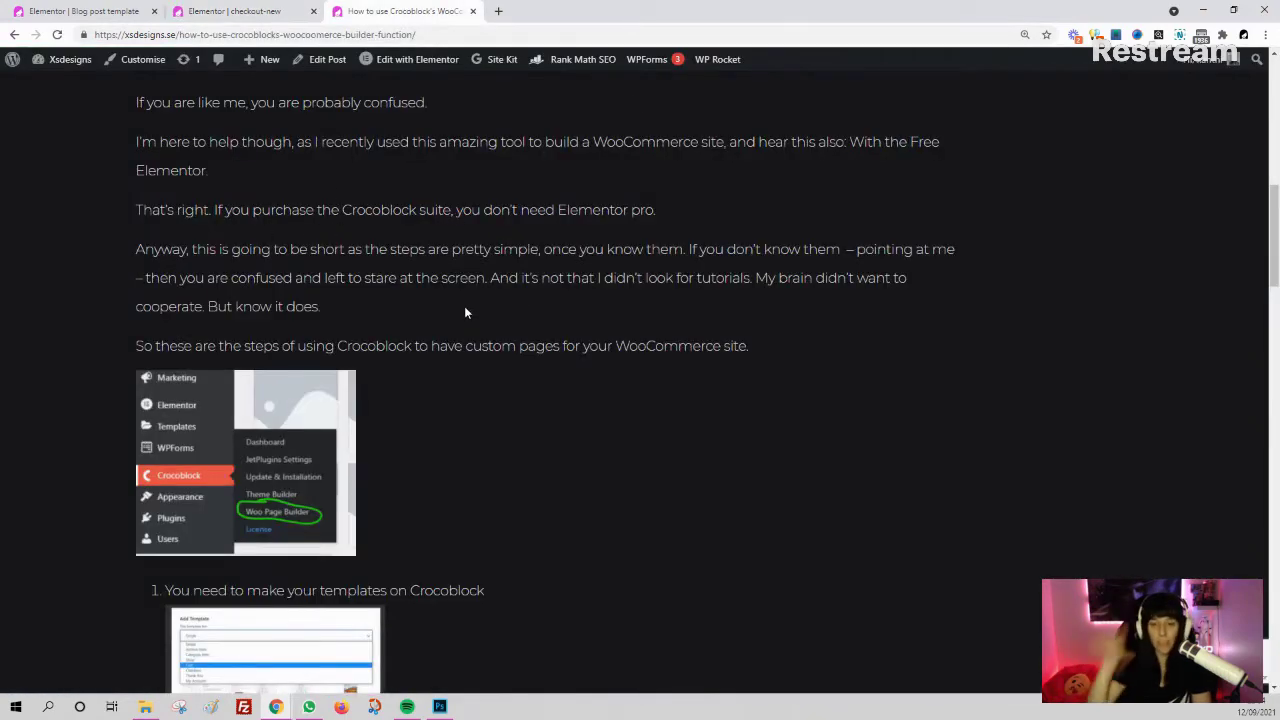
{"action": "scroll", "coordinate": [480, 272], "scroll_direction": "up", "scroll_amount": 3}
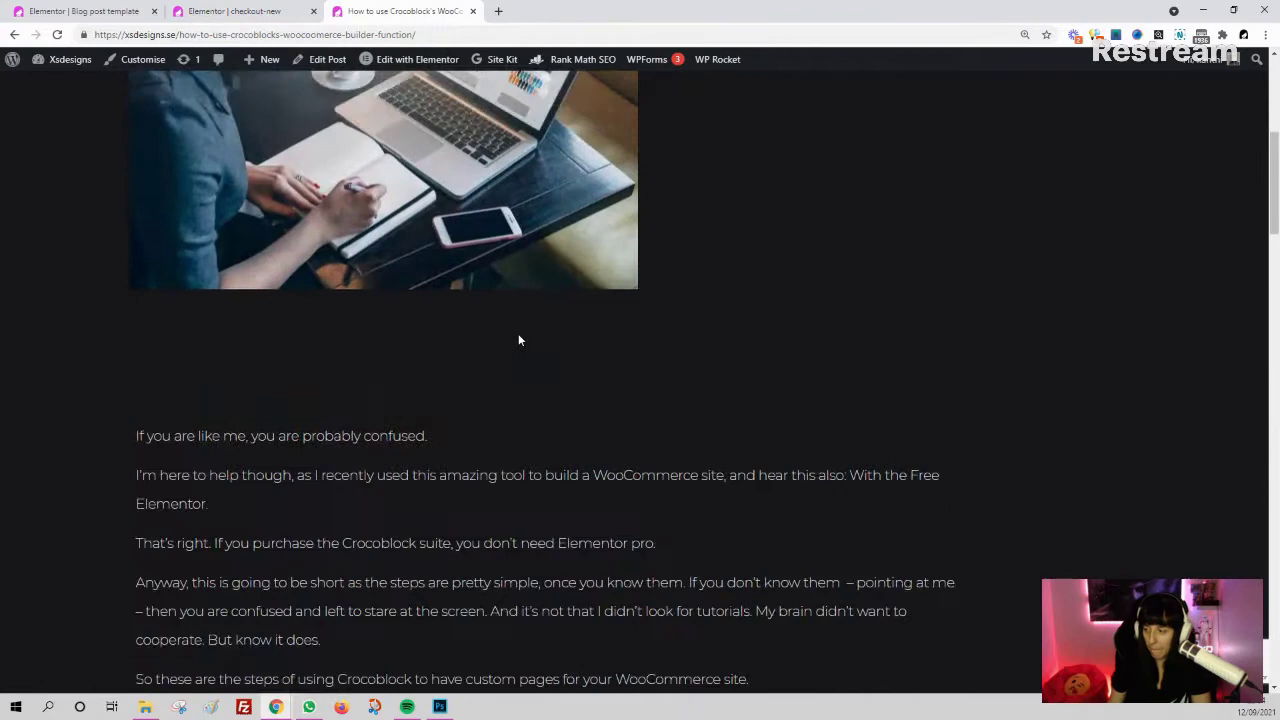
{"action": "scroll", "coordinate": [515, 335], "scroll_direction": "up", "scroll_amount": 4}
{"action": "scroll", "coordinate": [580, 318], "scroll_direction": "down", "scroll_amount": 10}
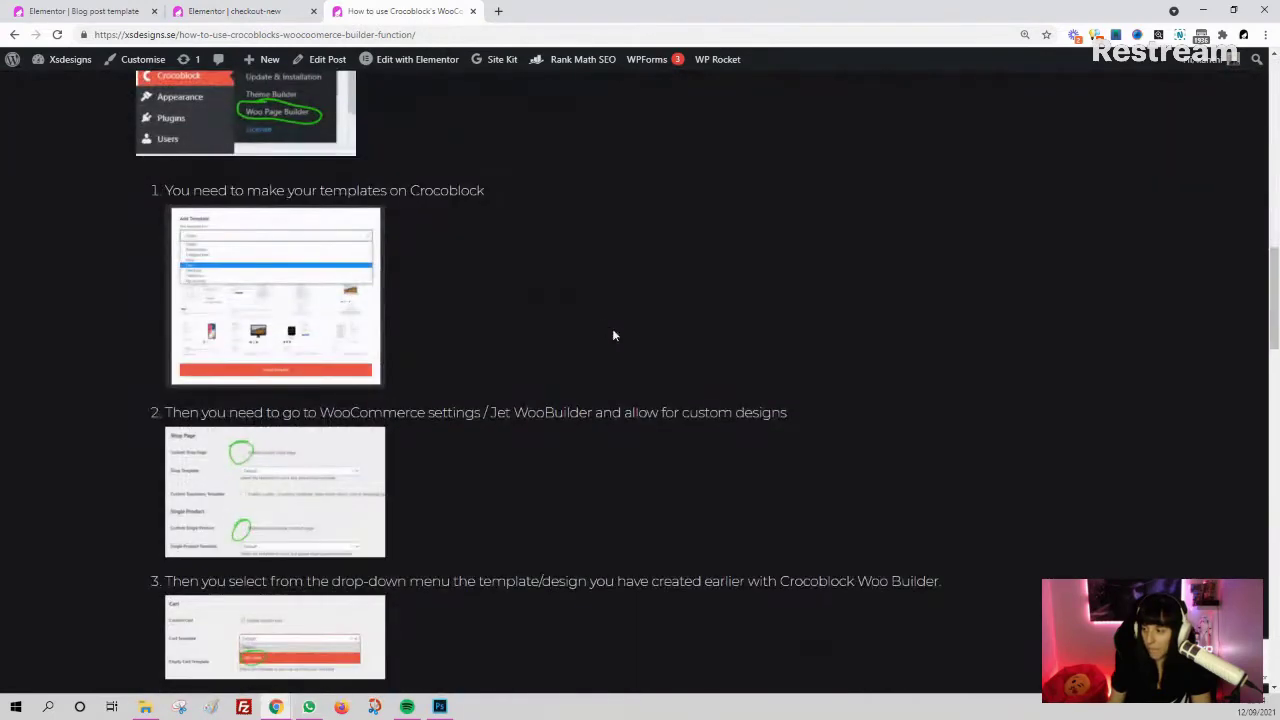
{"action": "left_click", "coordinate": [257, 270]}
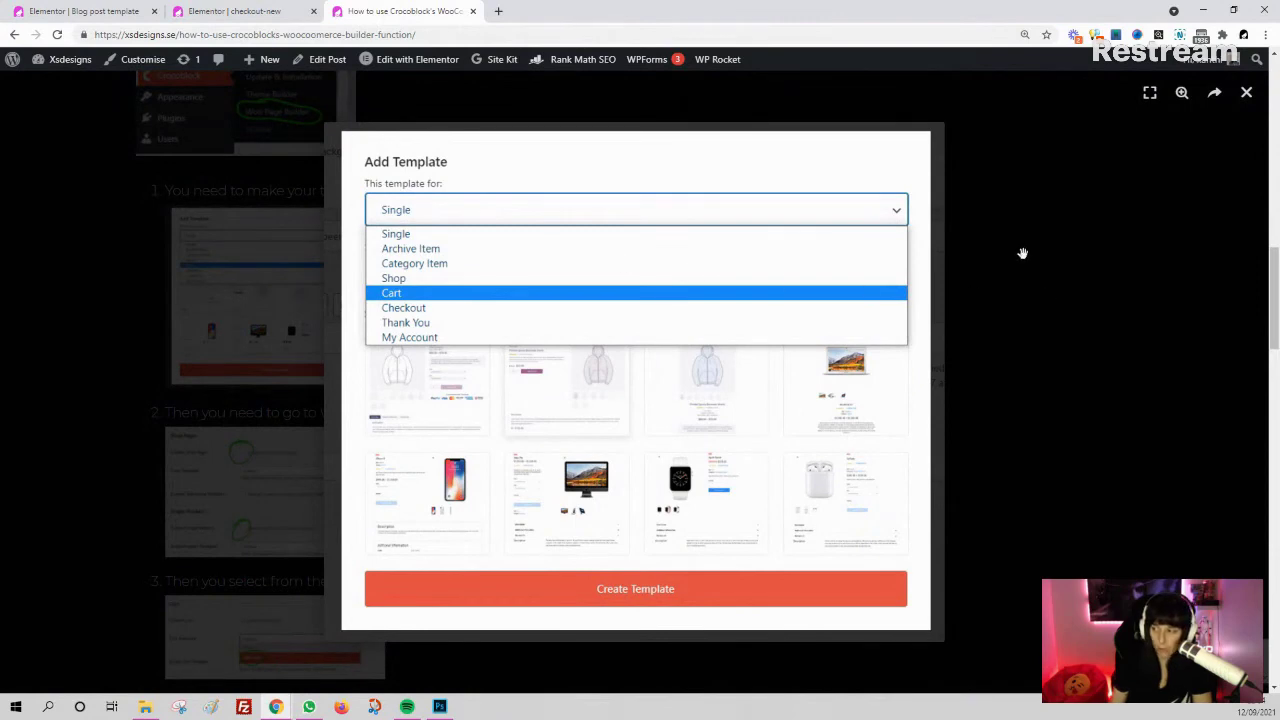
{"action": "left_click", "coordinate": [1090, 344]}
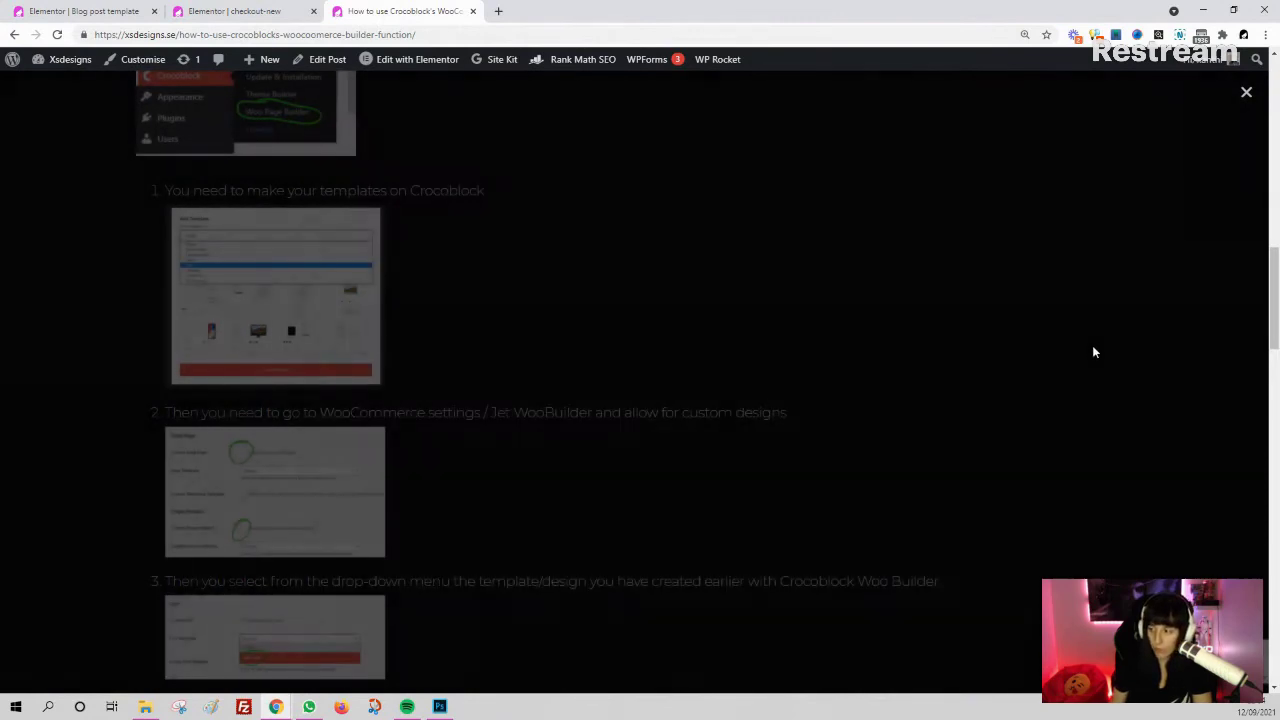
{"action": "left_click", "coordinate": [220, 10]}
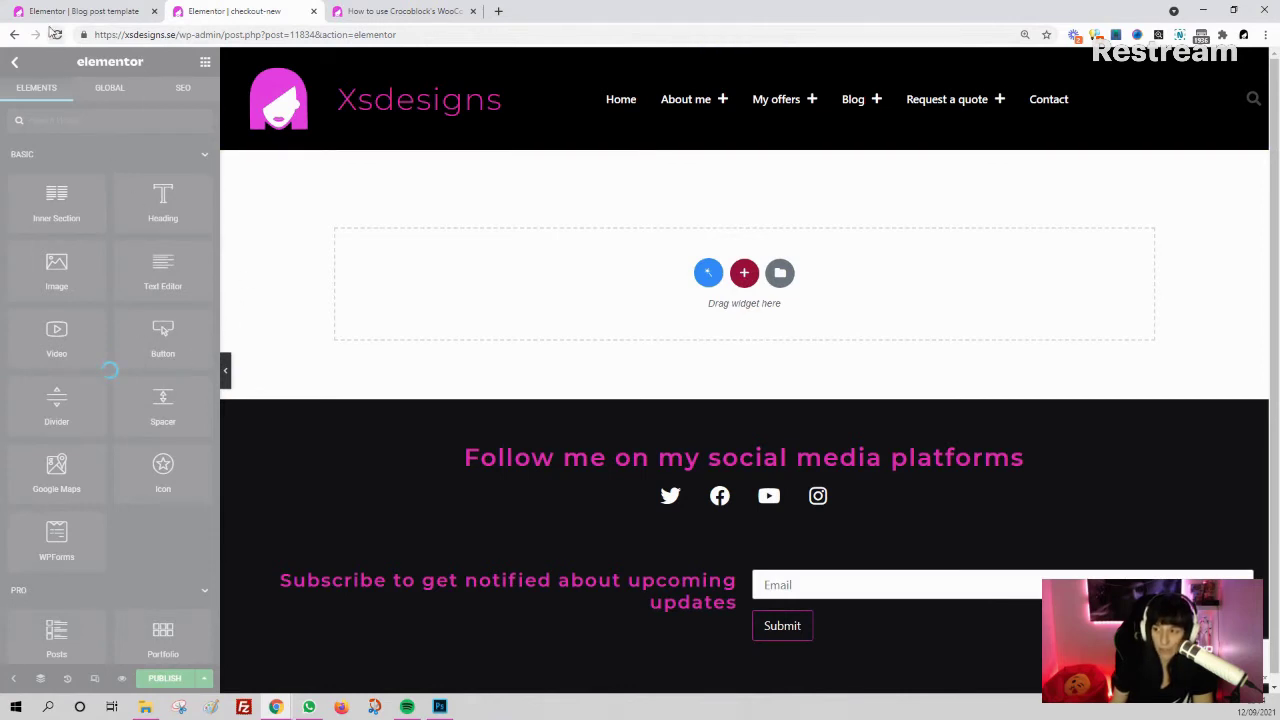
- Reload the checkout-new editor and filter the widget panel by 'check'
{"action": "left_click", "coordinate": [57, 36]}
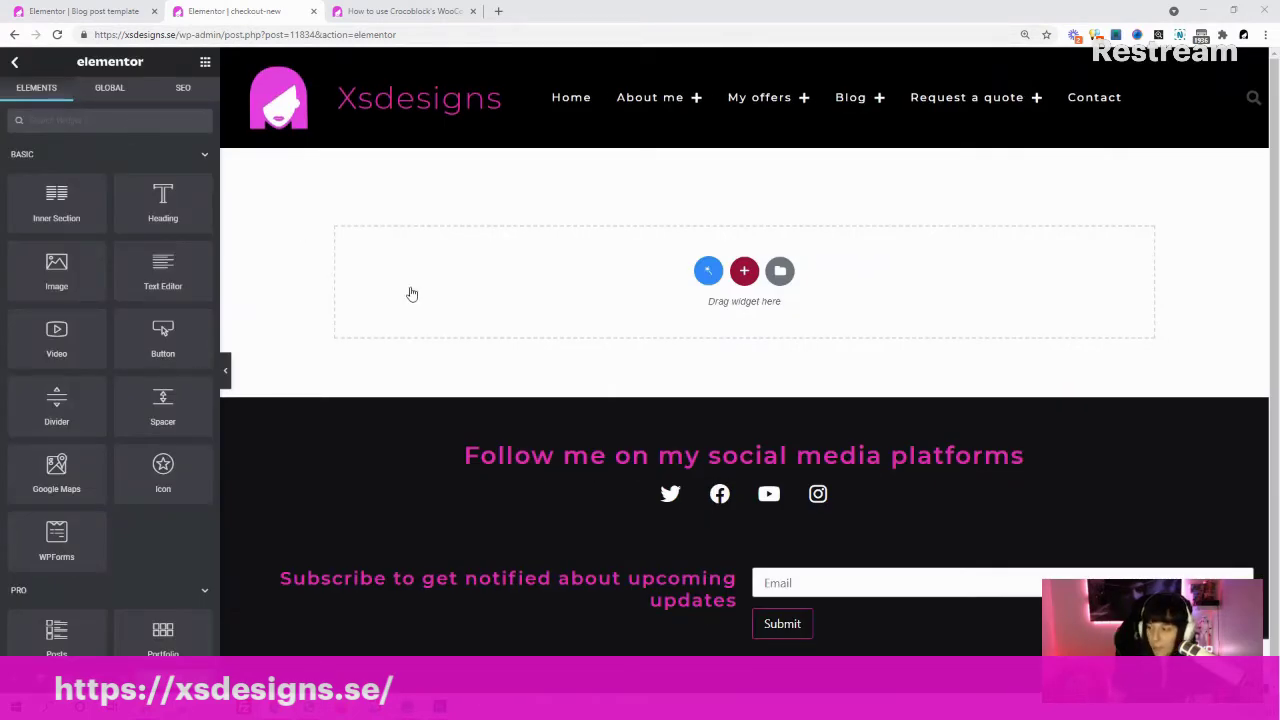
{"action": "left_click", "coordinate": [62, 119]}
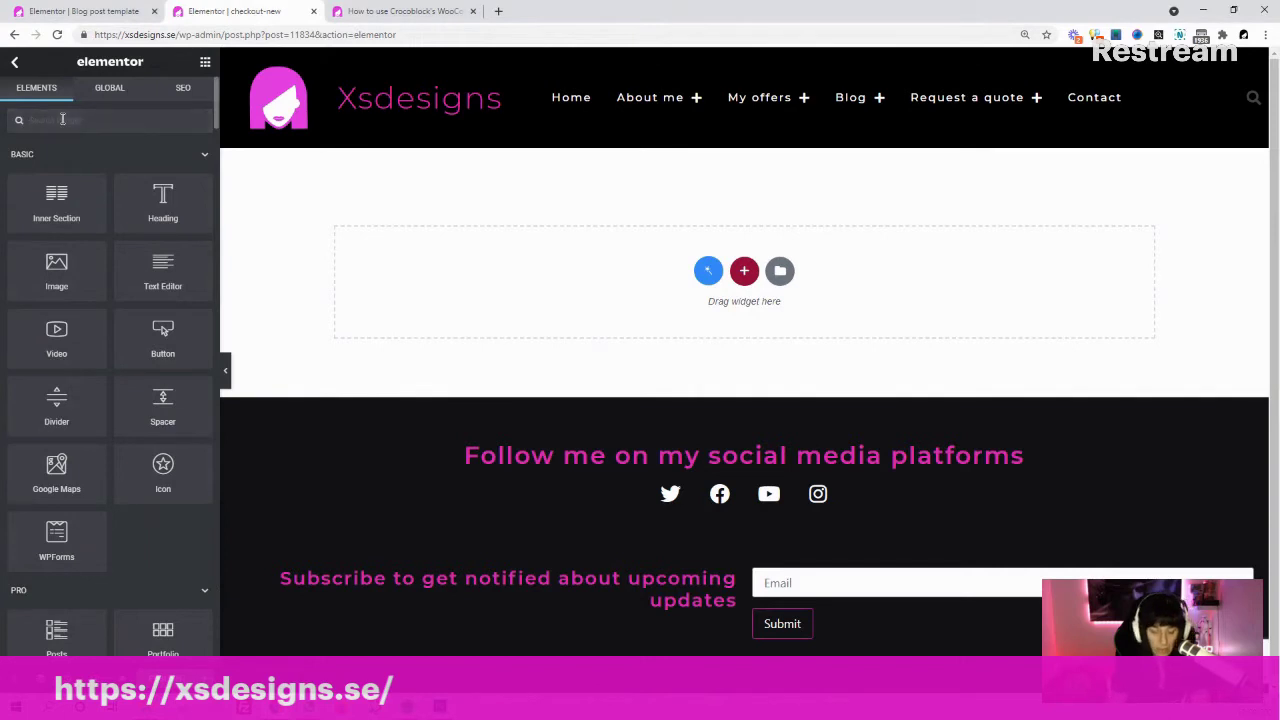
{"action": "type", "text": "check"}
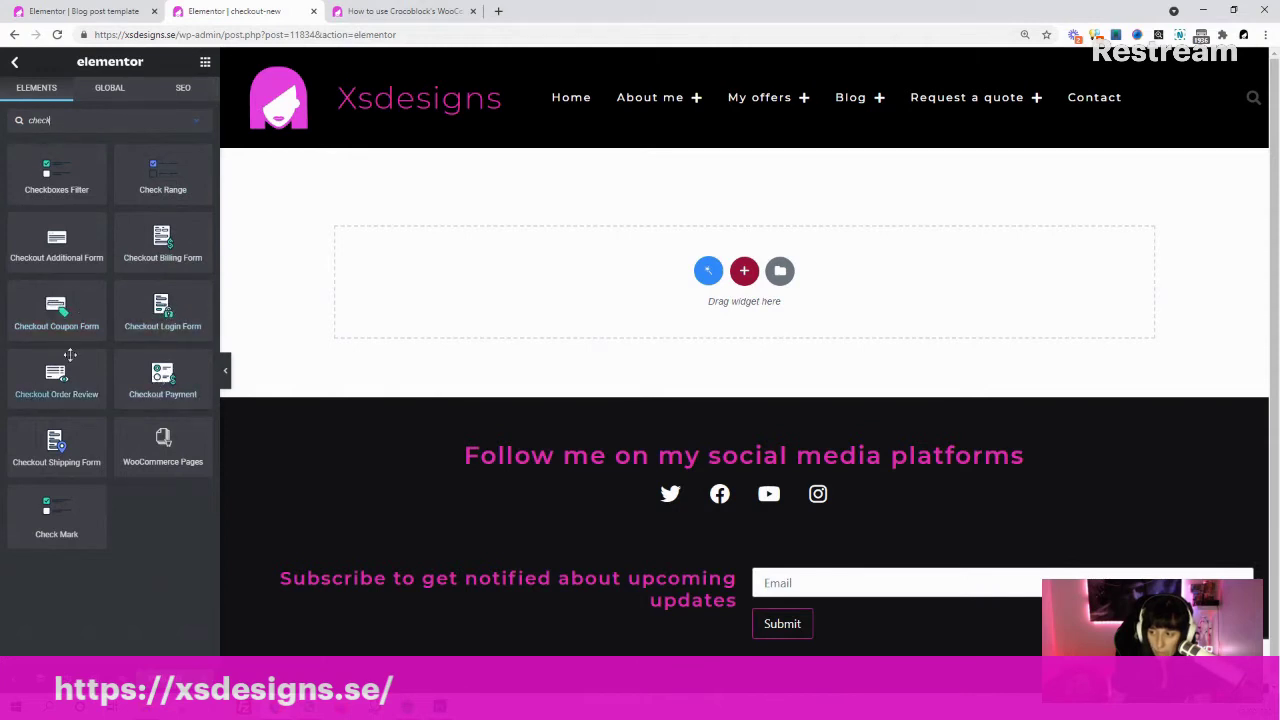
- Place a Checkout Order Review widget and color its table headings Primary GX1
{"action": "left_click_drag", "start_coordinate": [62, 374], "coordinate": [621, 272]}
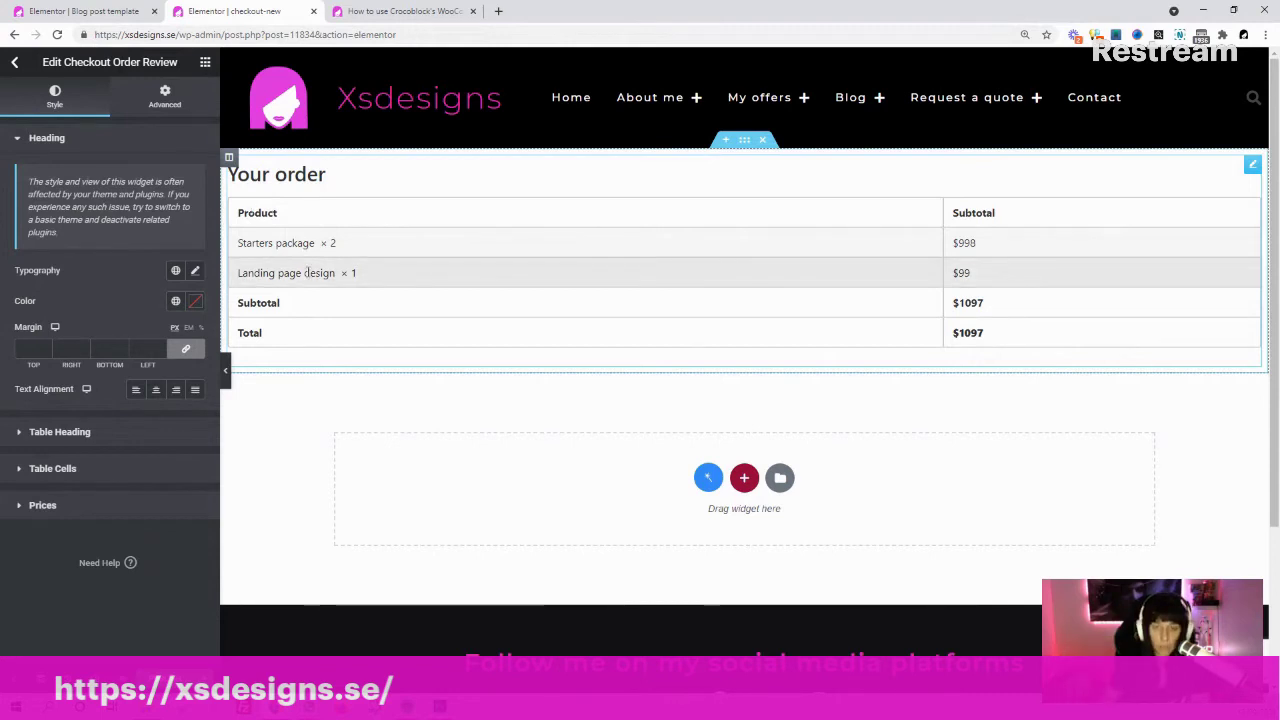
{"action": "left_click", "coordinate": [88, 436]}
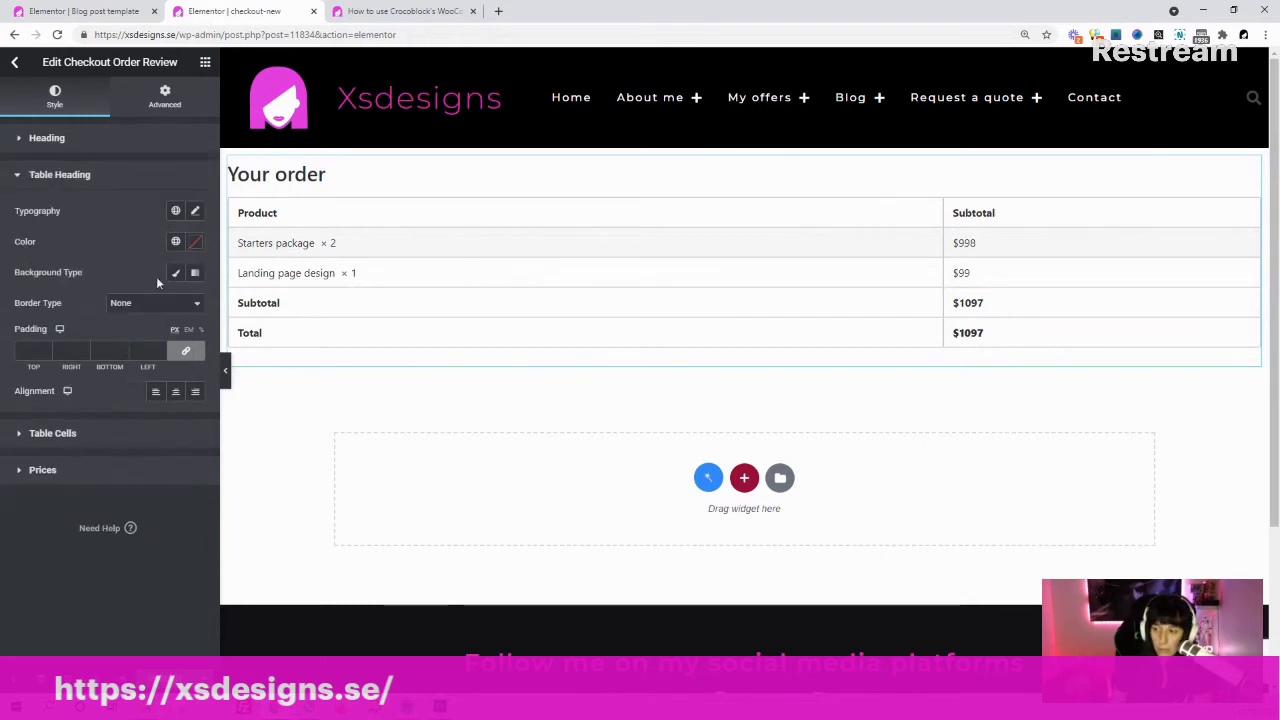
{"action": "left_click", "coordinate": [175, 241]}
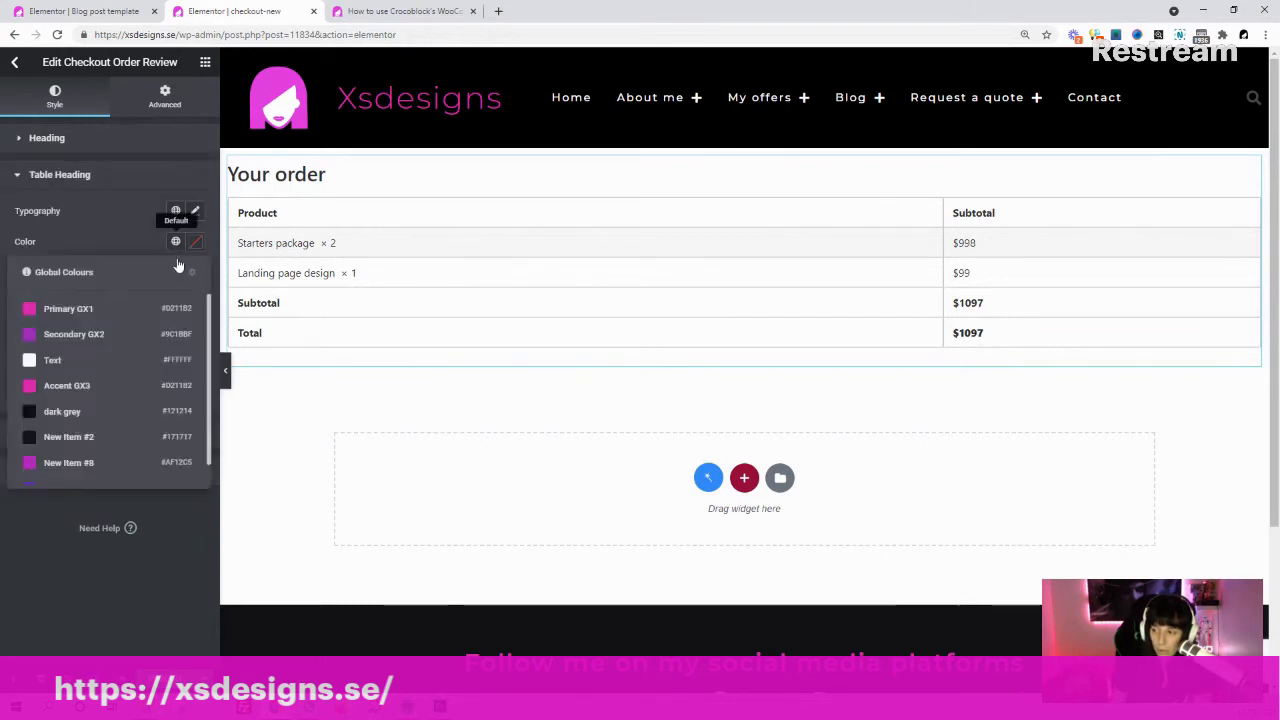
{"action": "left_click", "coordinate": [79, 308]}
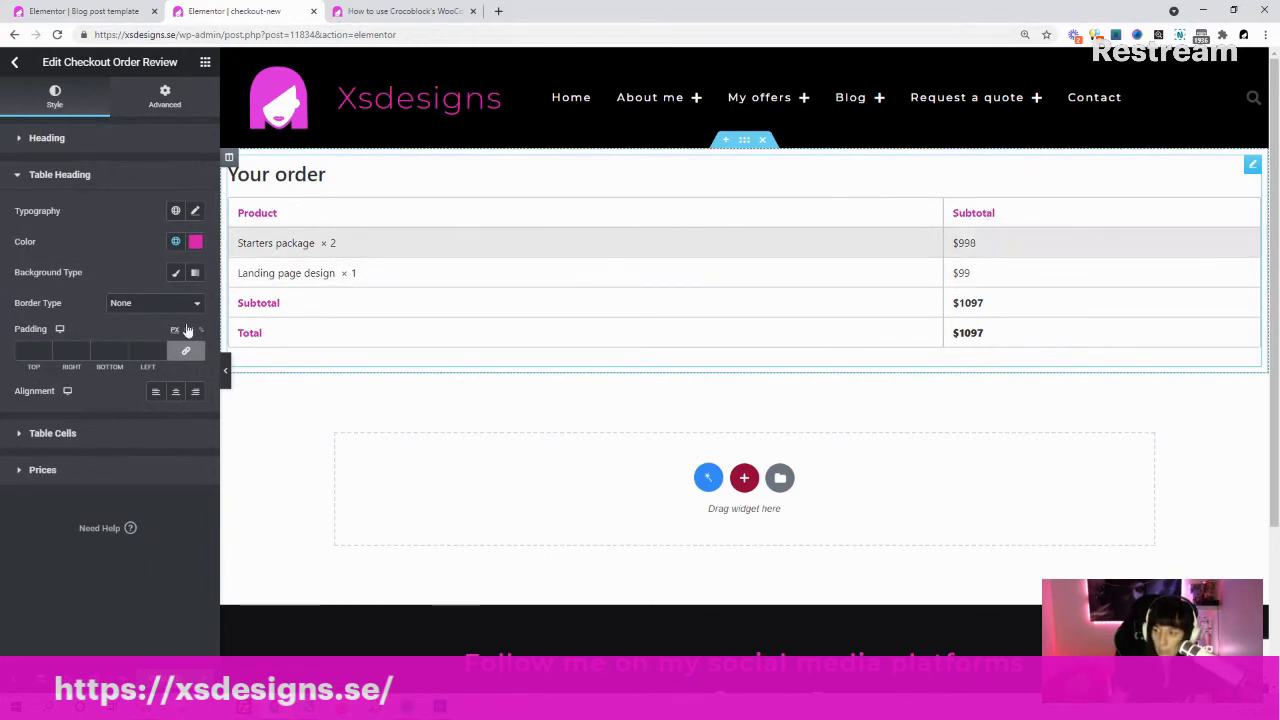
- Give the order table cells a Classic background in the pink global color
{"action": "left_click", "coordinate": [64, 438]}
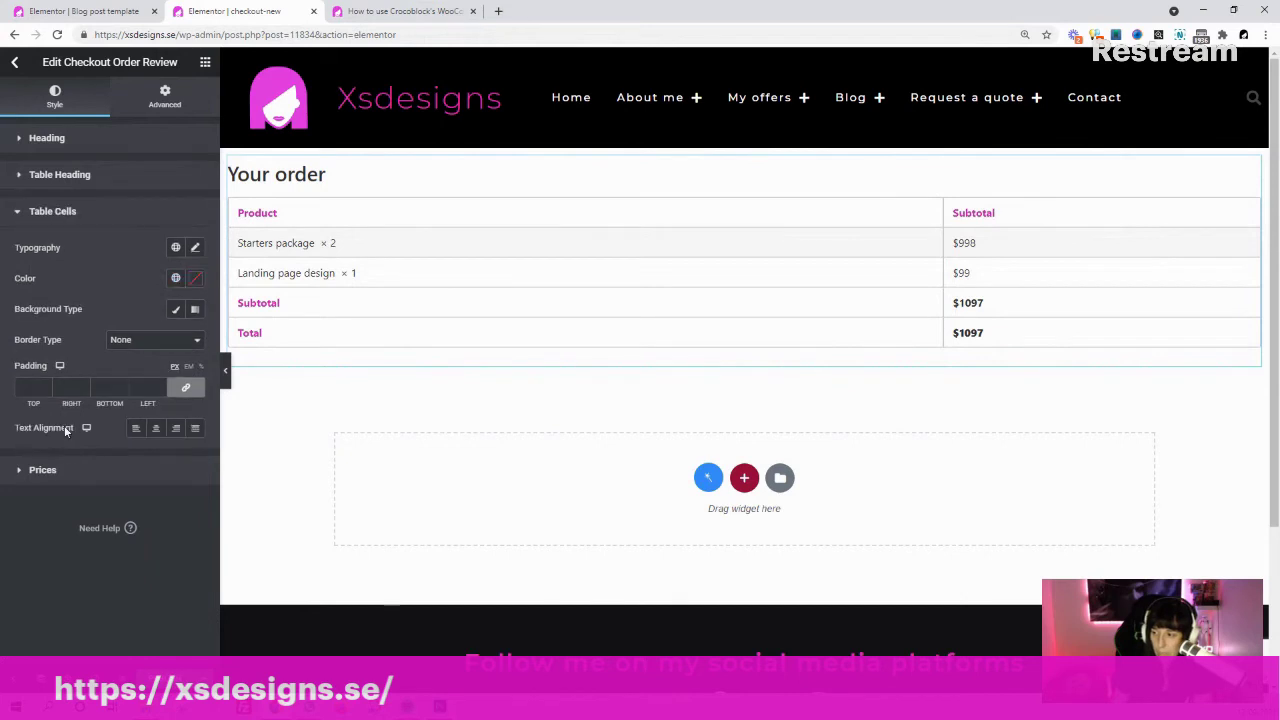
{"action": "left_click", "coordinate": [176, 308]}
{"action": "left_click", "coordinate": [176, 340]}
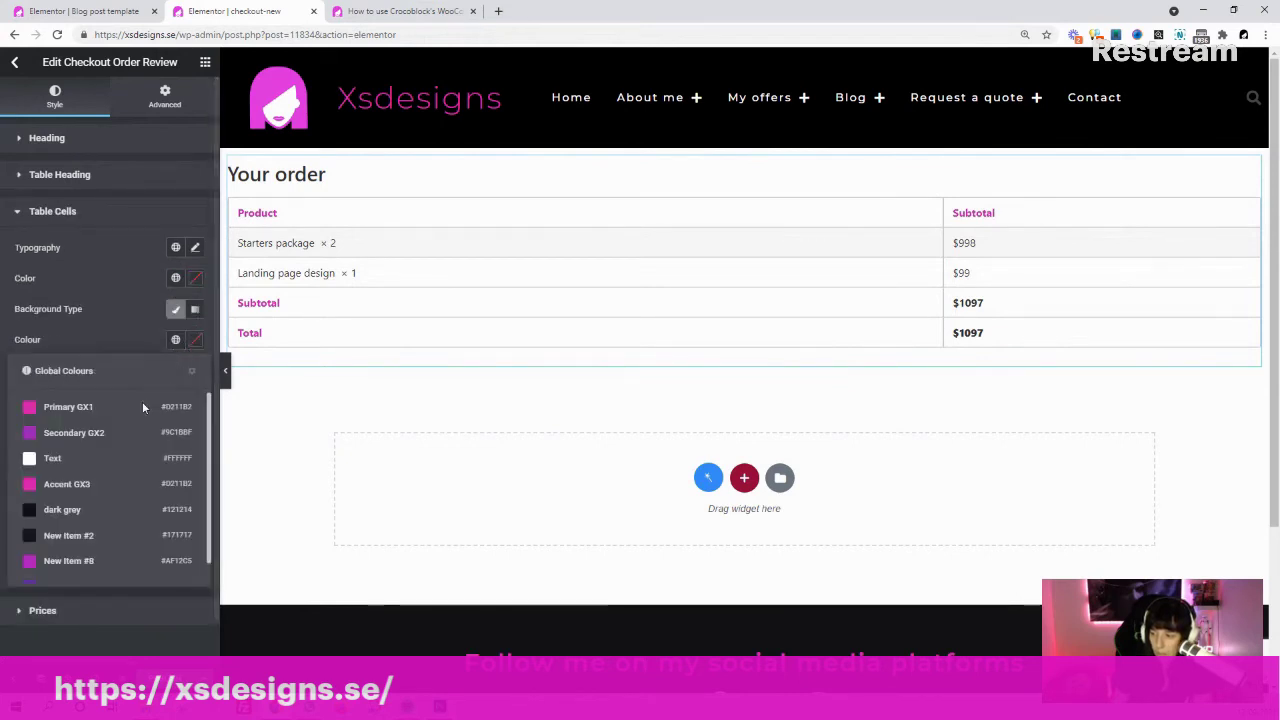
{"action": "left_click", "coordinate": [71, 481]}
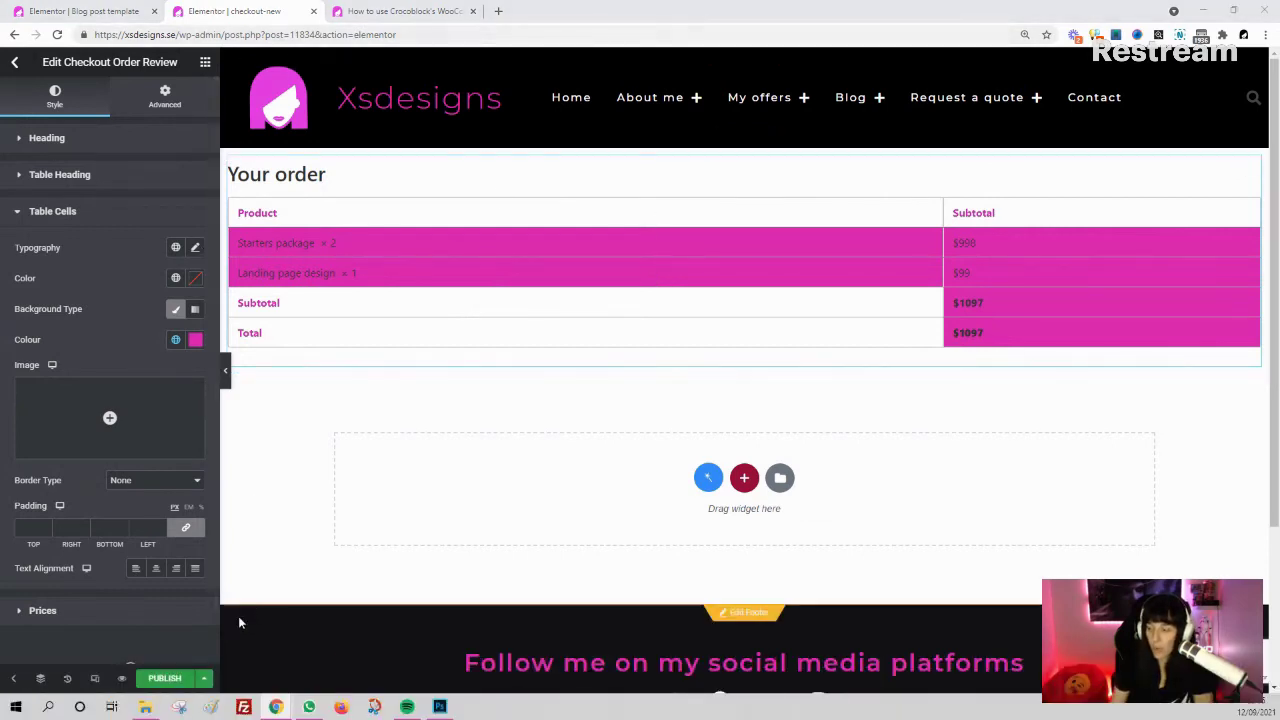
- Save the page to the Elementor library as template 'checkout new' and close the library
{"action": "left_click", "coordinate": [203, 678]}
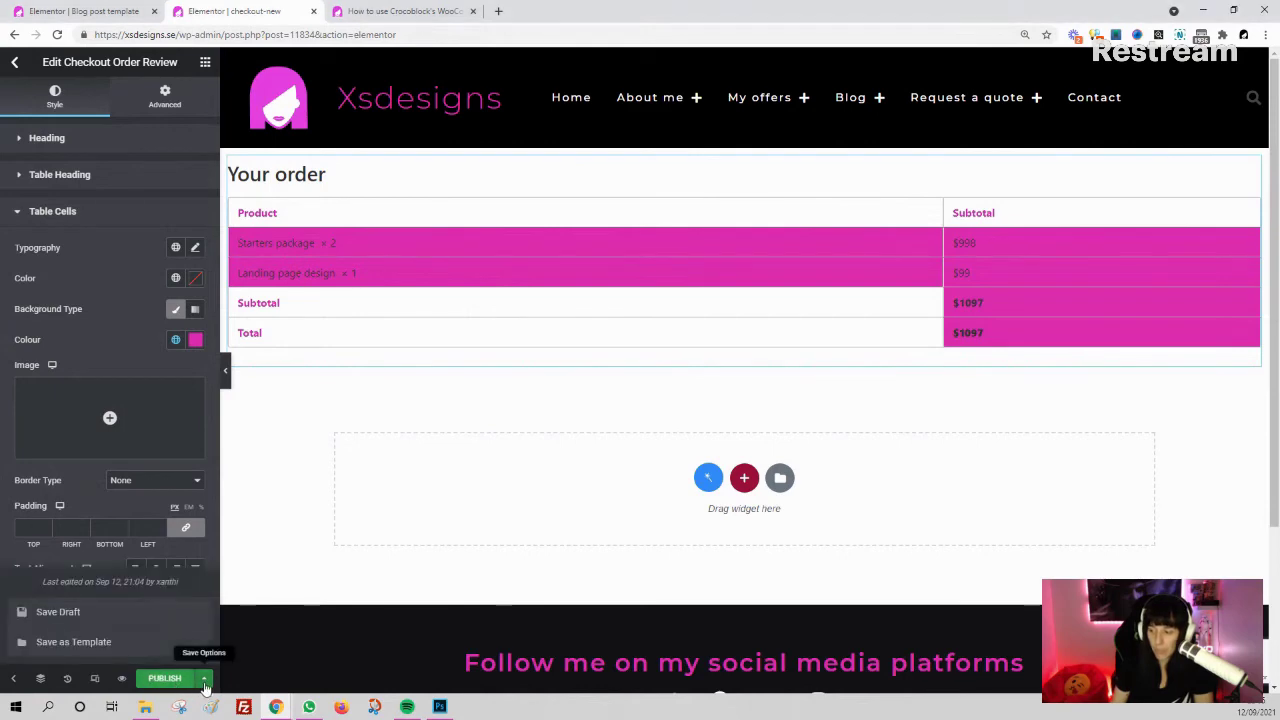
{"action": "left_click", "coordinate": [47, 642]}
{"action": "left_click", "coordinate": [557, 360]}
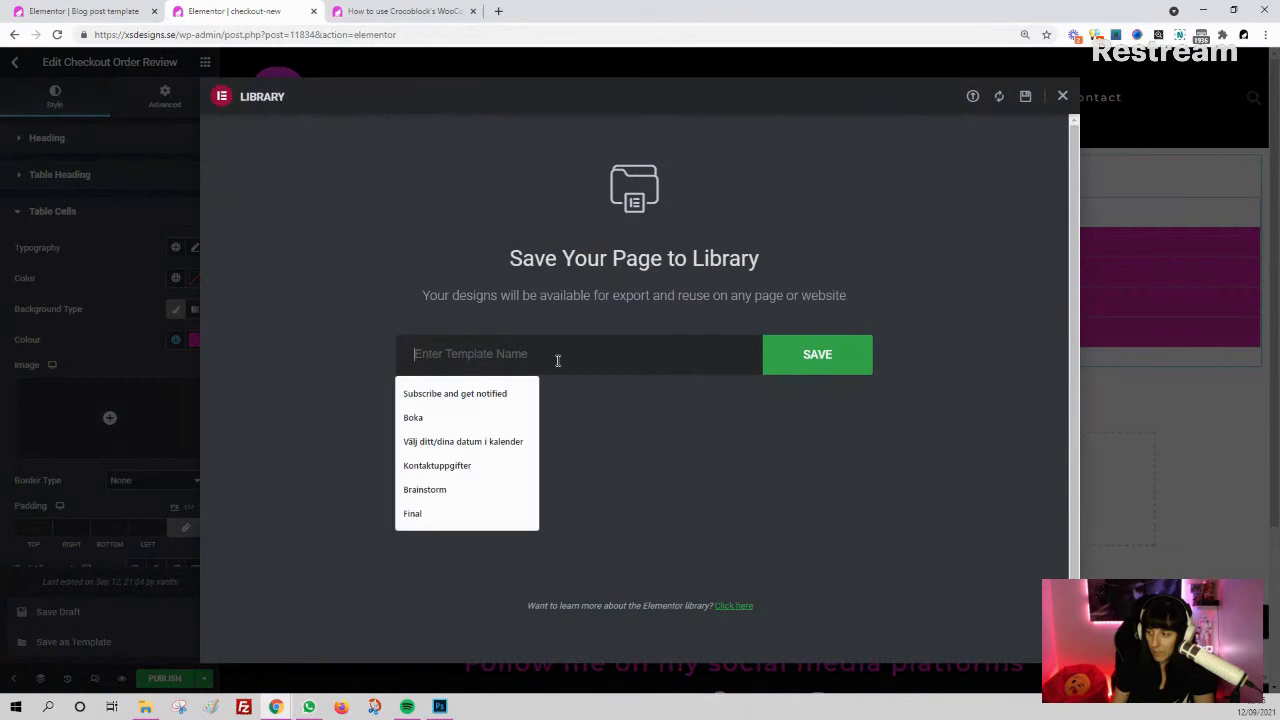
{"action": "type", "text": "car"}
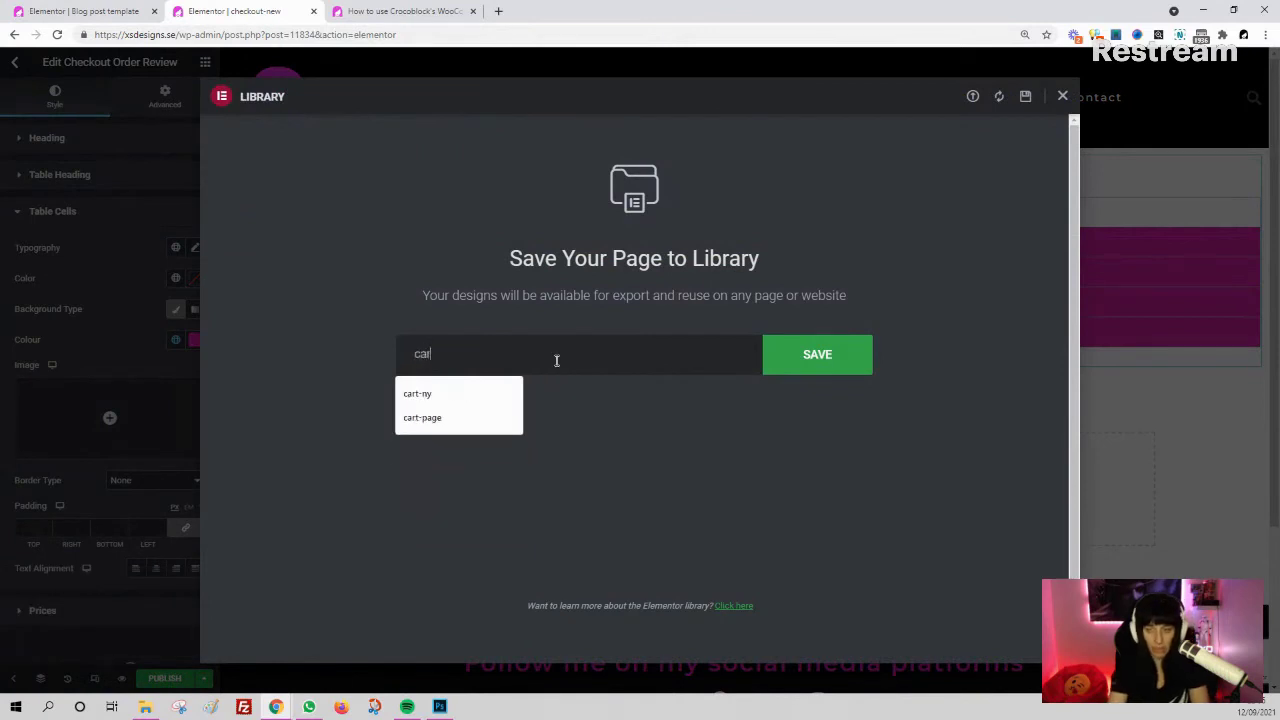
{"action": "key", "text": "BackSpace"}
{"action": "key", "text": "BackSpace"}
{"action": "key", "text": "BackSpace"}
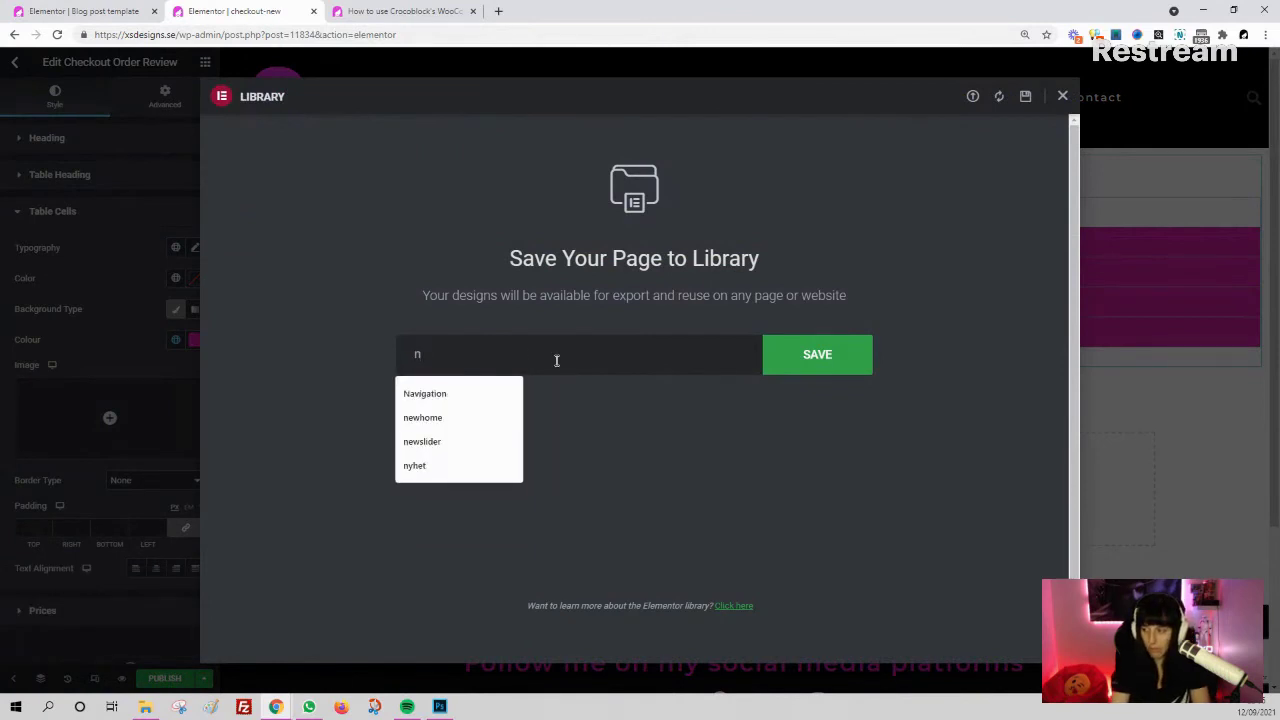
{"action": "type", "text": "checkout new"}
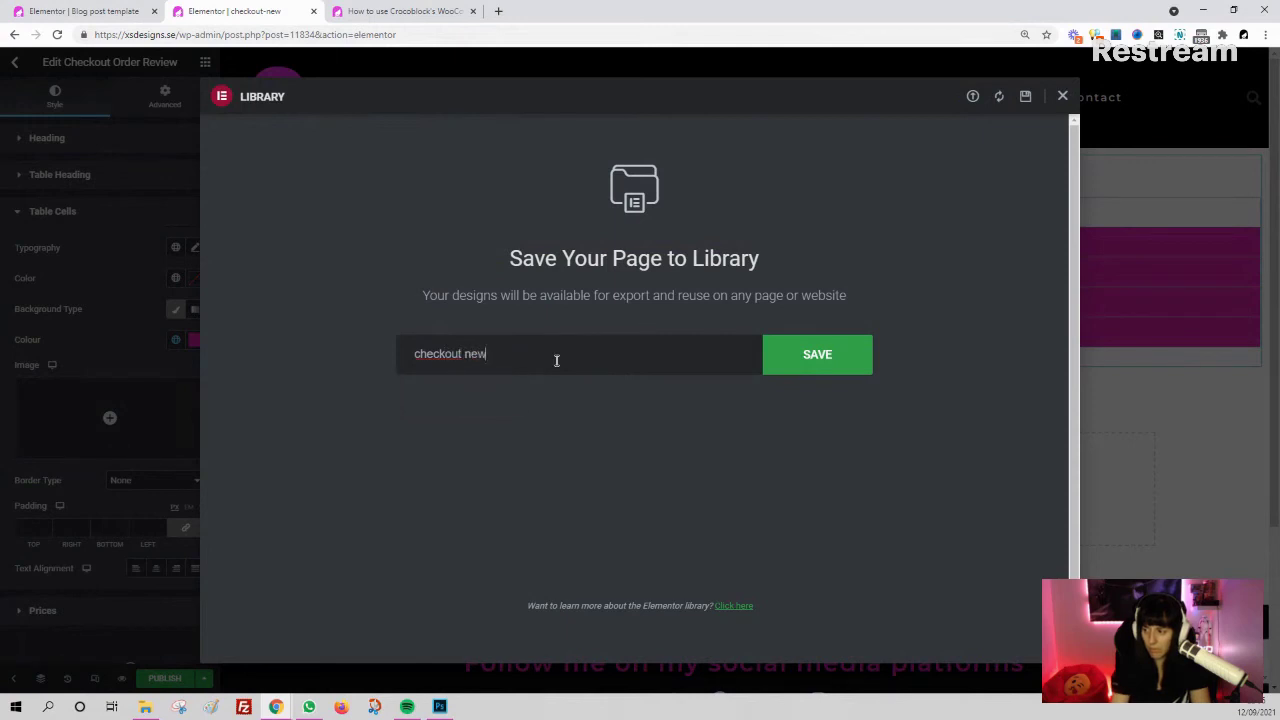
{"action": "key", "text": "Return"}
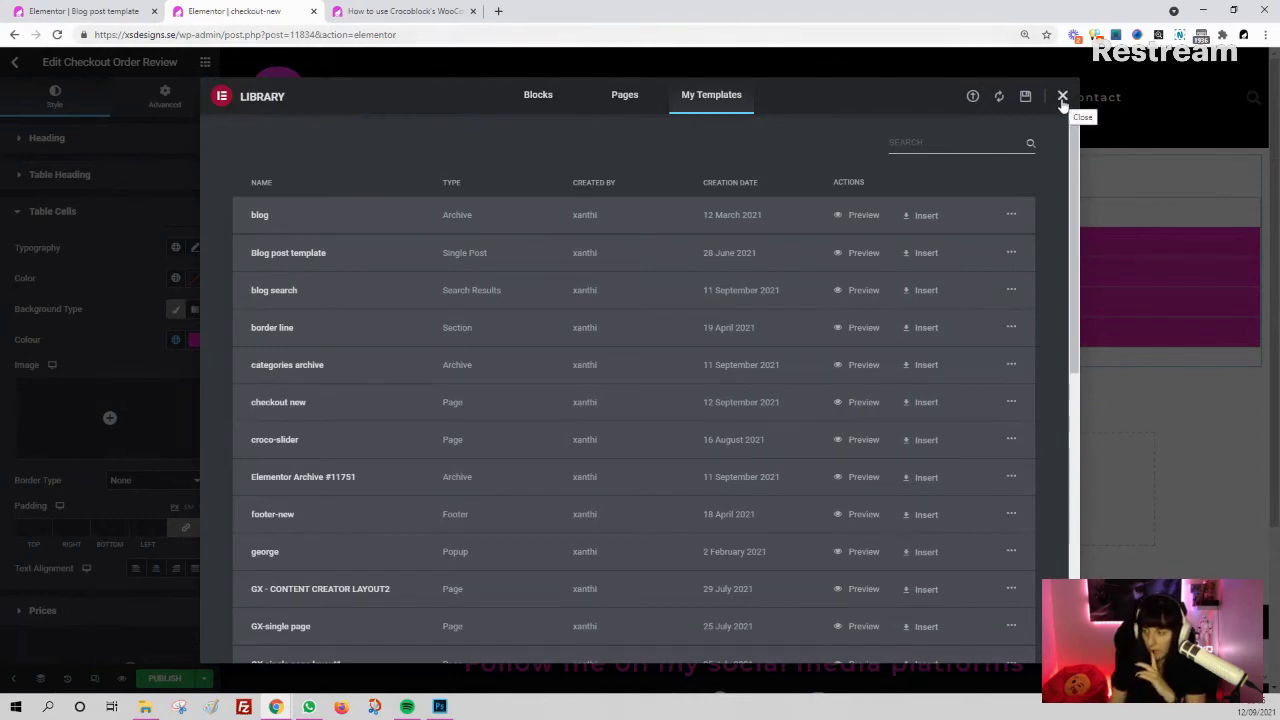
{"action": "left_click", "coordinate": [1062, 97]}
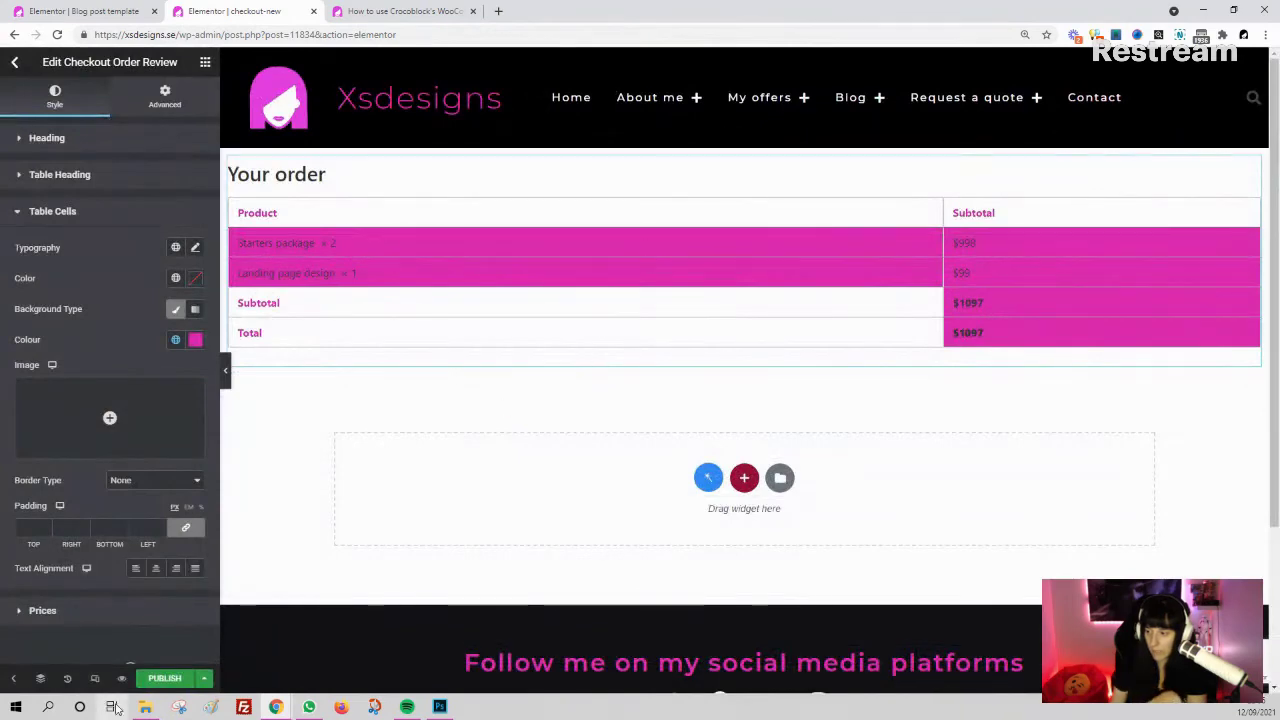
- Publish the checkout-new template and go back to its WordPress Edit Template screen
{"action": "left_click", "coordinate": [165, 679]}
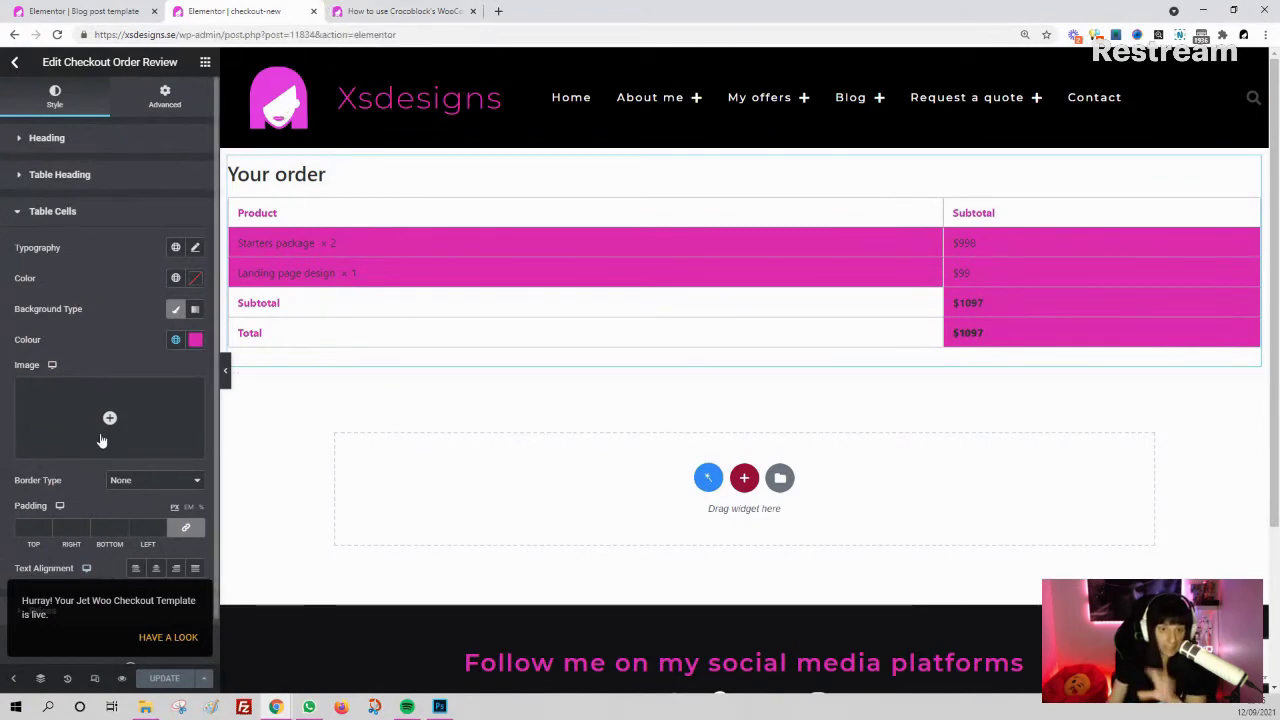
{"action": "left_click", "coordinate": [15, 62]}
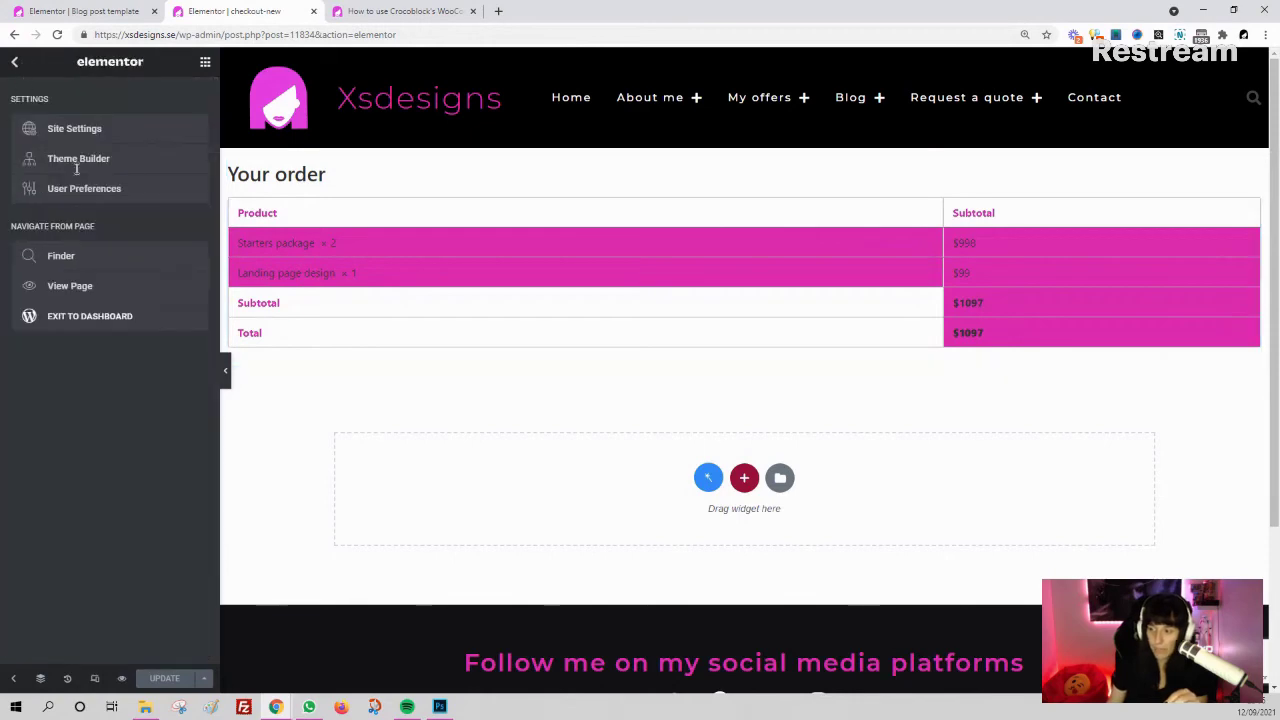
{"action": "left_click", "coordinate": [73, 333]}
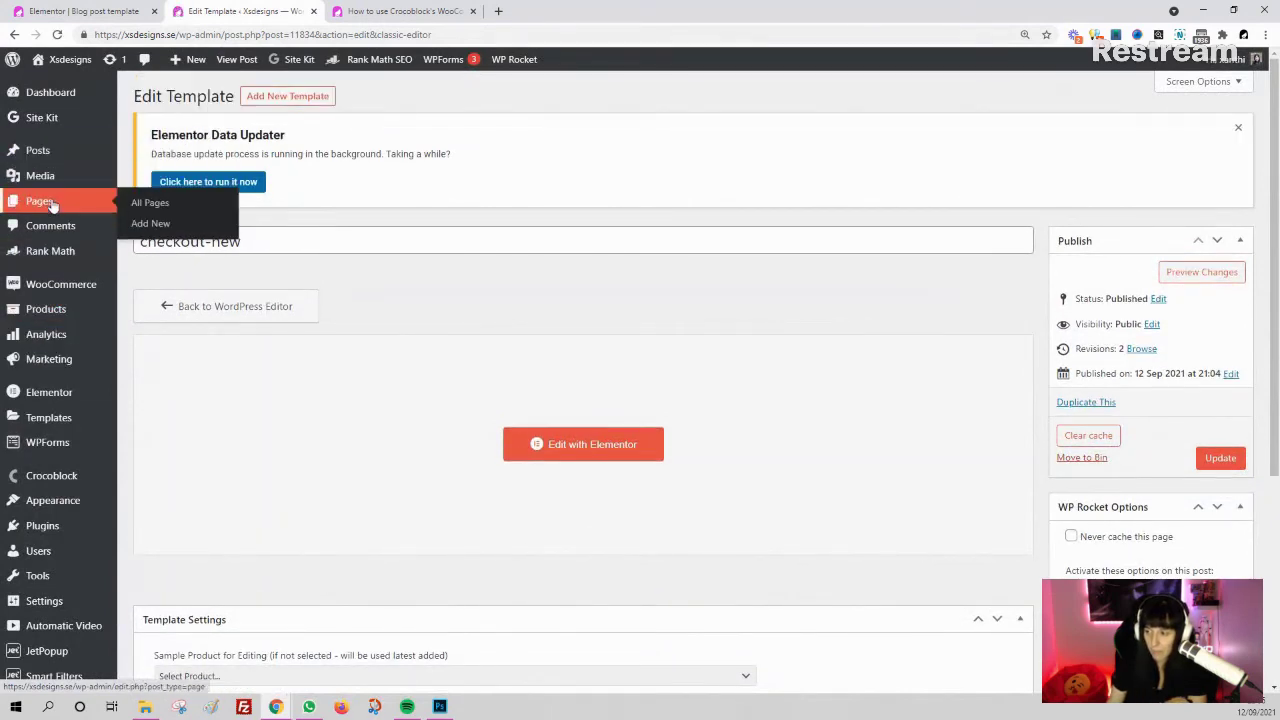
- Search the Pages list for 'checkout'
{"action": "left_click", "coordinate": [51, 202]}
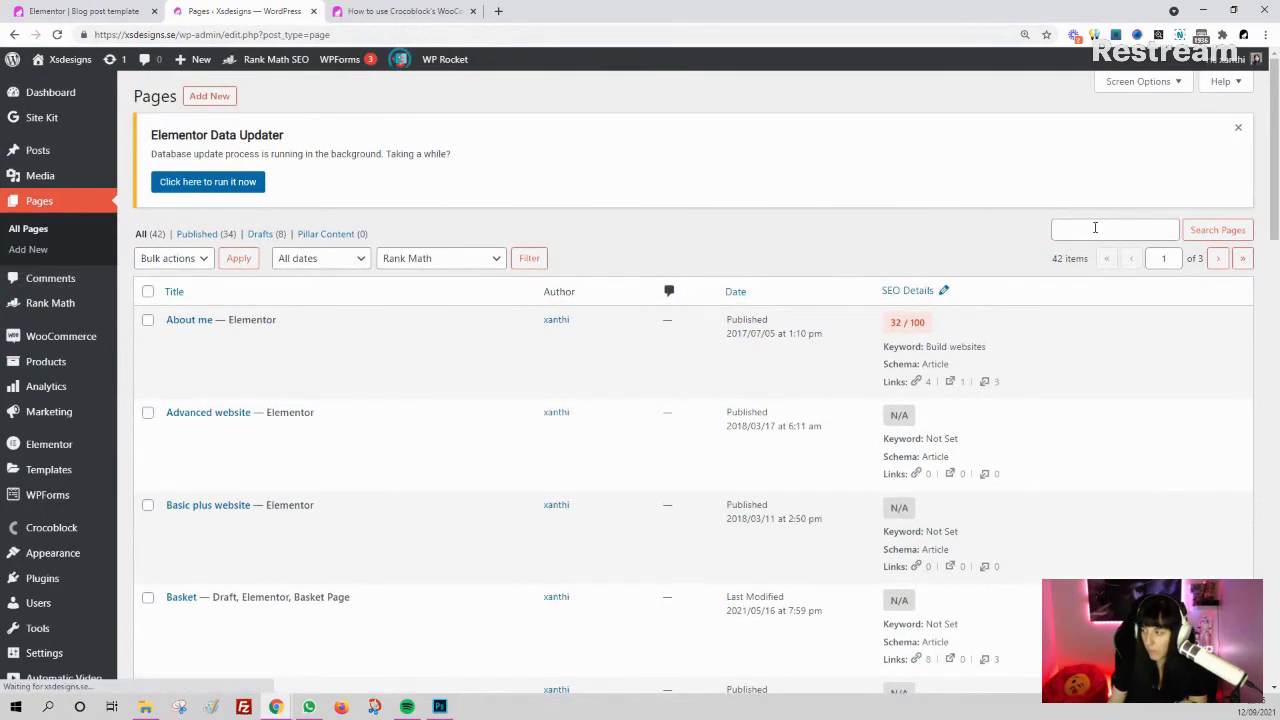
{"action": "left_click", "coordinate": [1090, 230]}
{"action": "type", "text": "checkout"}
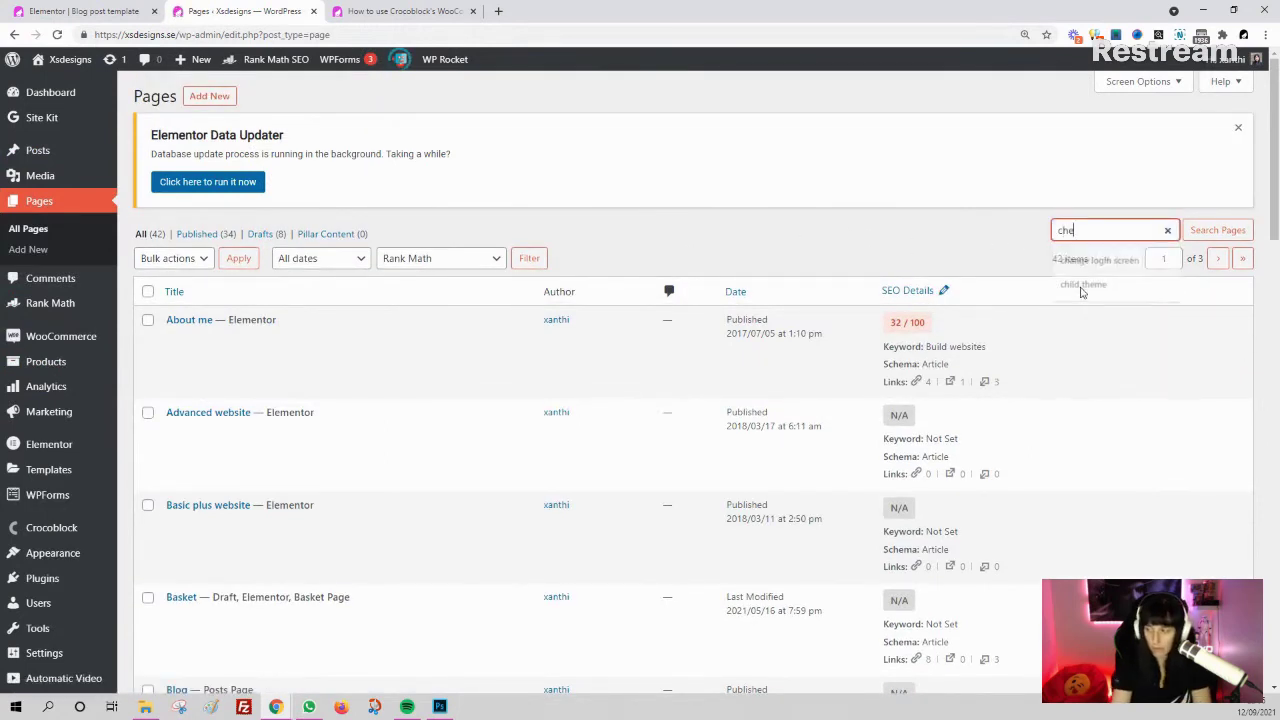
{"action": "key", "text": "Return"}
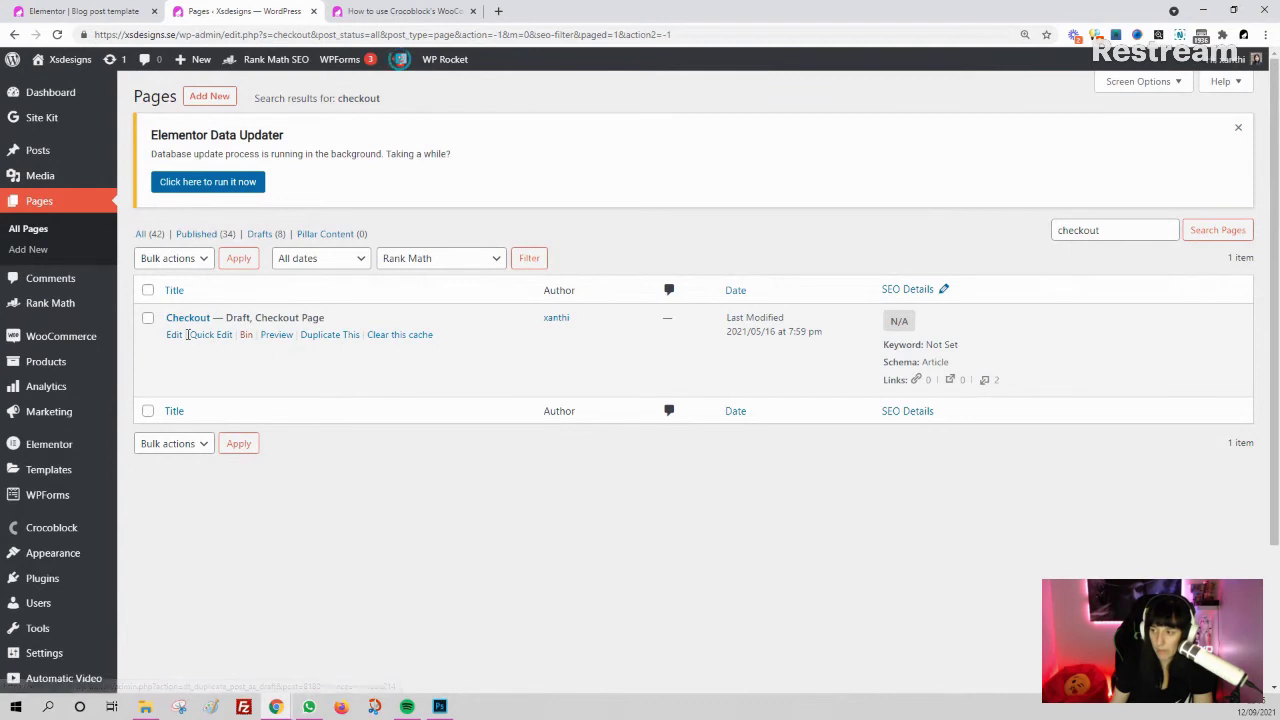
- Quick Edit the Checkout page and change its status to Published
{"action": "left_click", "coordinate": [205, 335]}
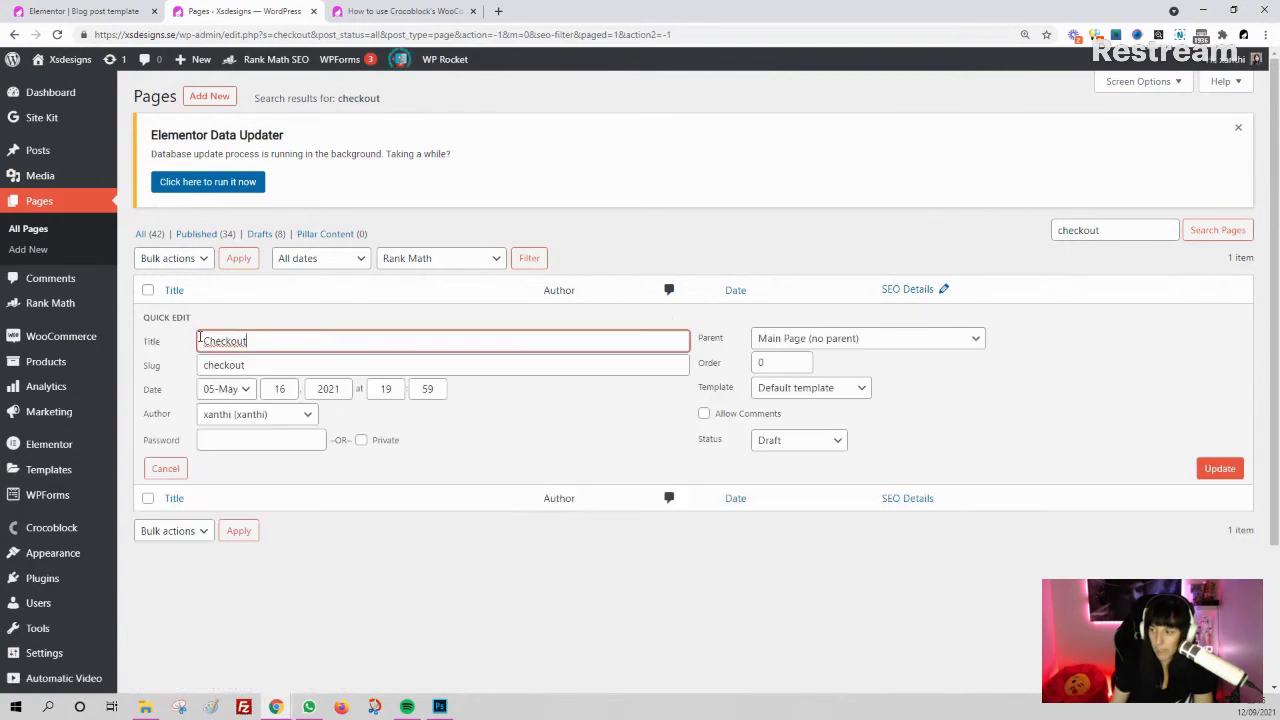
{"action": "left_click", "coordinate": [828, 440]}
{"action": "left_click", "coordinate": [790, 455]}
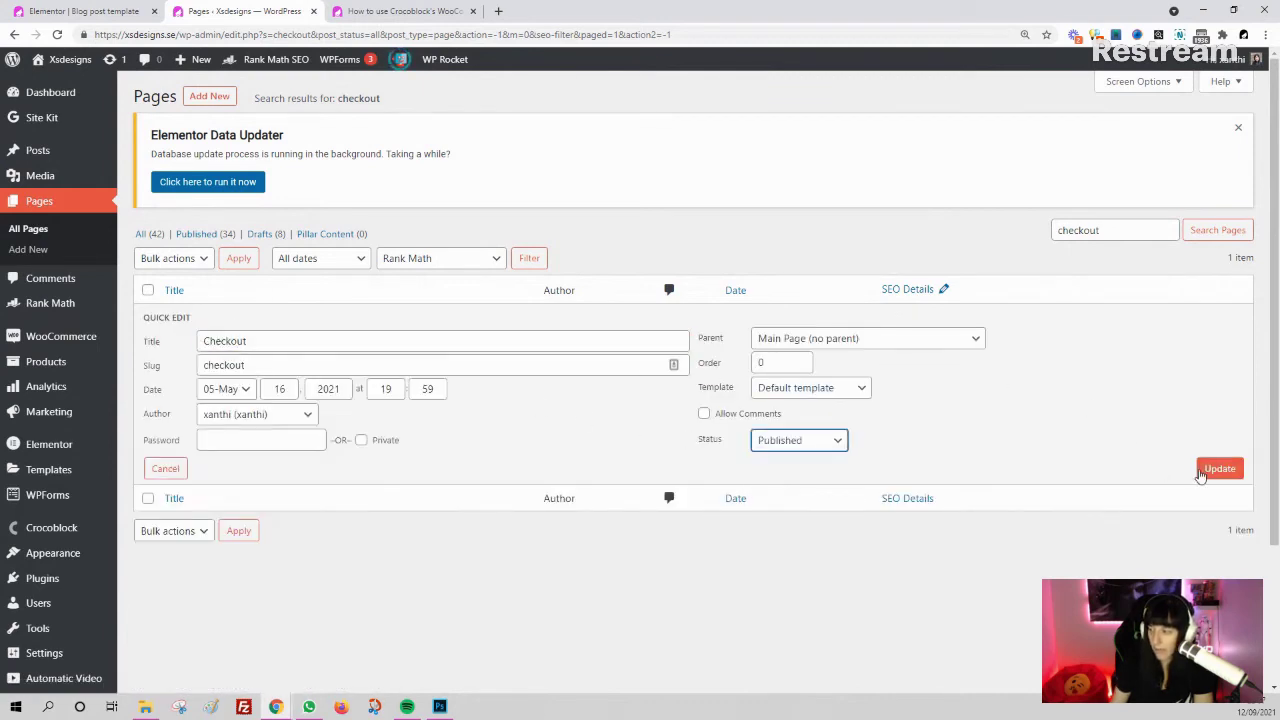
{"action": "left_click", "coordinate": [1210, 471]}
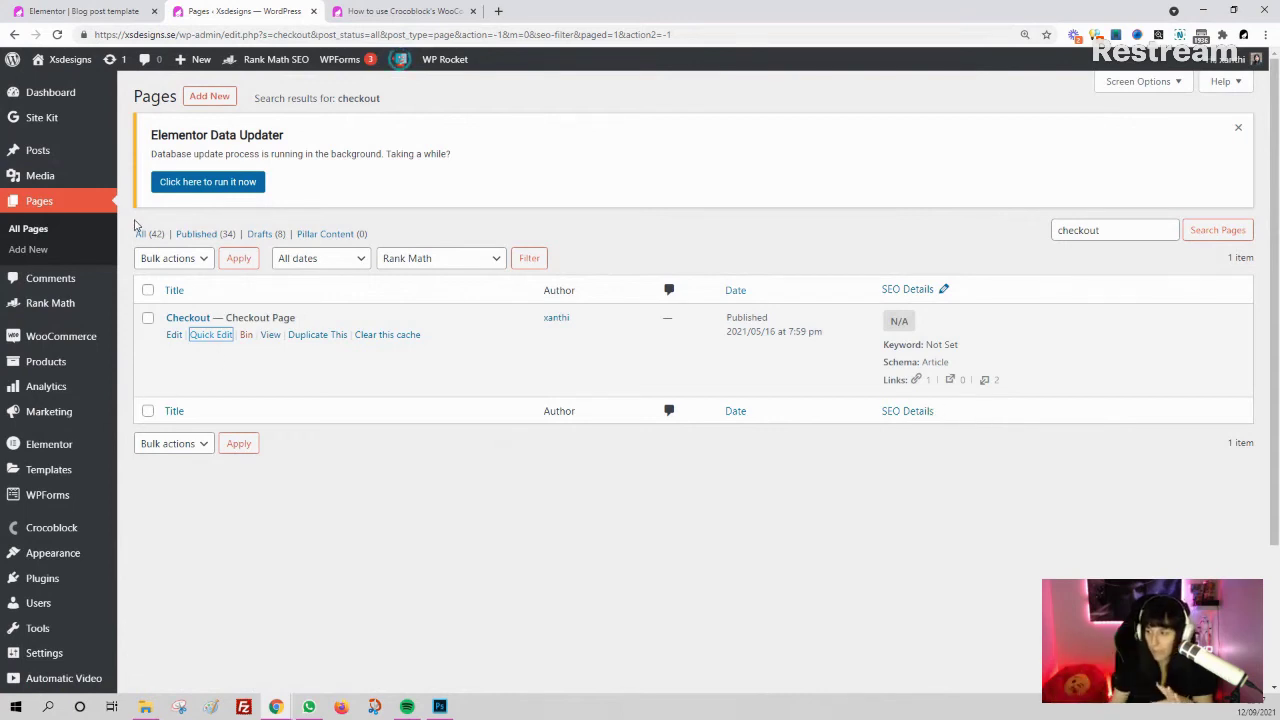
- Back in the 'cart' search results, change the Basket page's status from draft to Published via Quick Edit
{"action": "left_click", "coordinate": [141, 236]}
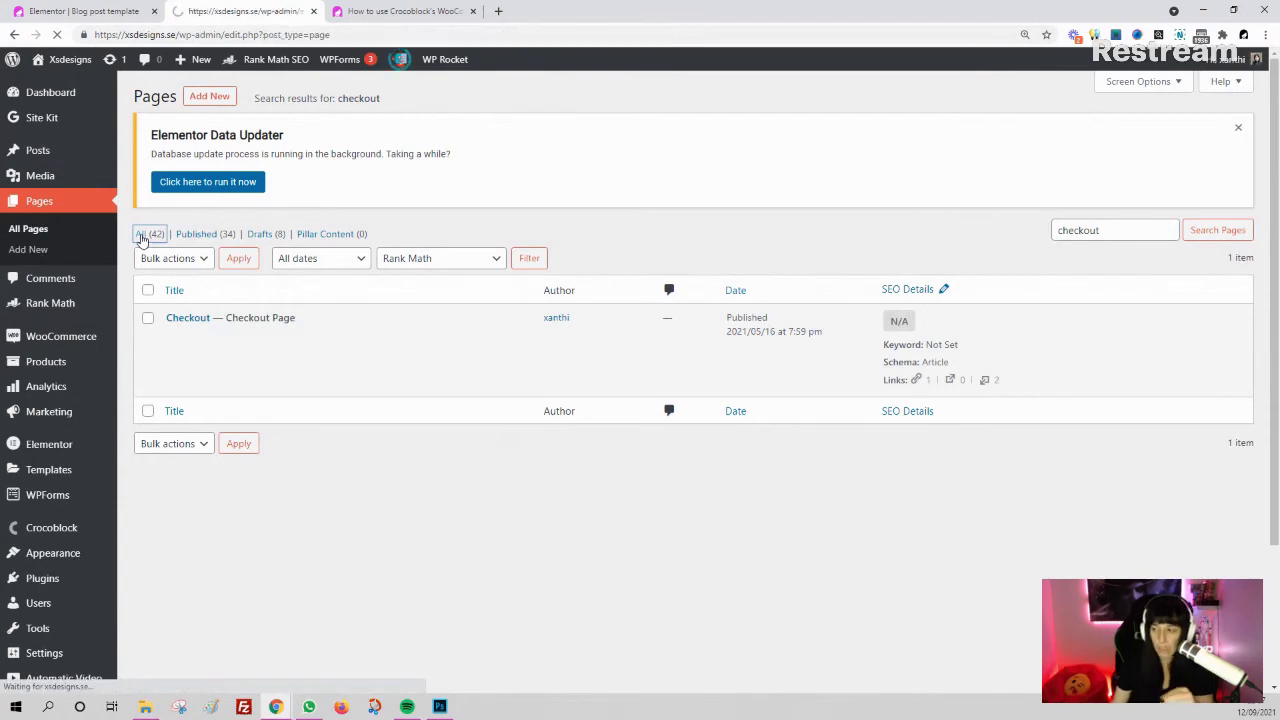
{"action": "scroll", "coordinate": [316, 327], "scroll_direction": "down", "scroll_amount": 4}
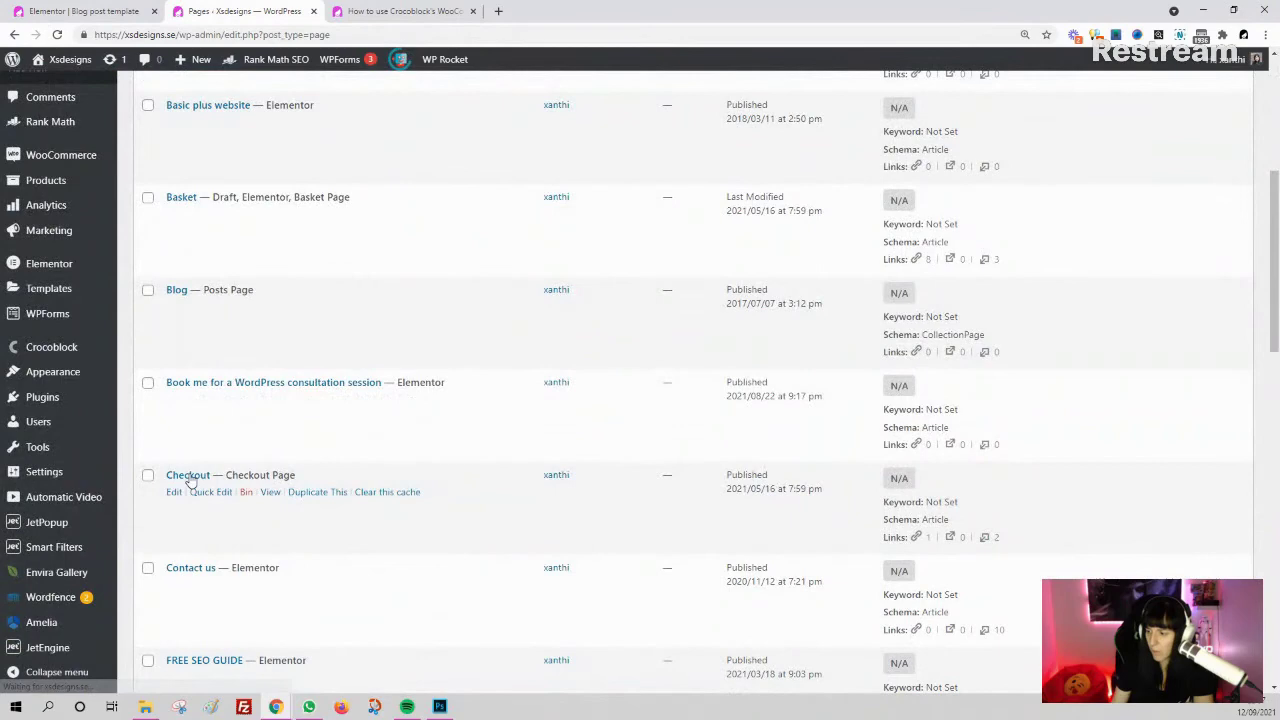
{"action": "scroll", "coordinate": [192, 476], "scroll_direction": "down", "scroll_amount": 1}
{"action": "scroll", "coordinate": [390, 235], "scroll_direction": "up", "scroll_amount": 5}
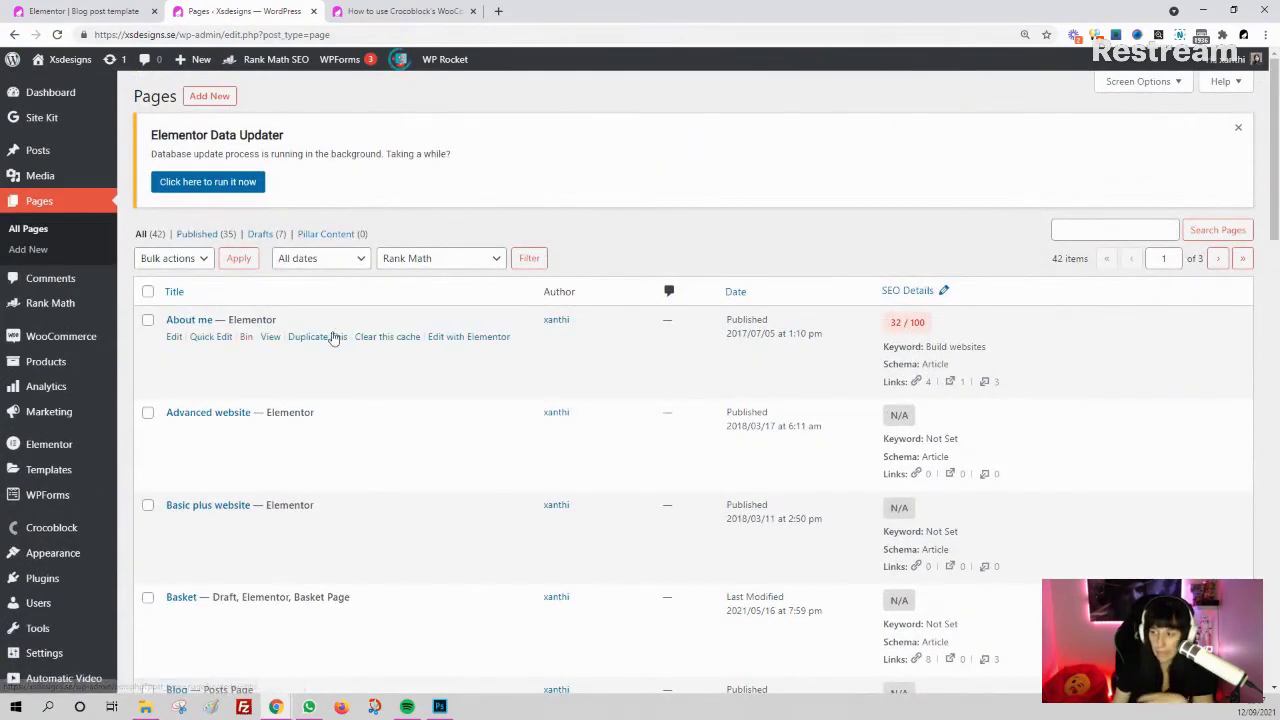
{"action": "key", "text": "alt+Left"}
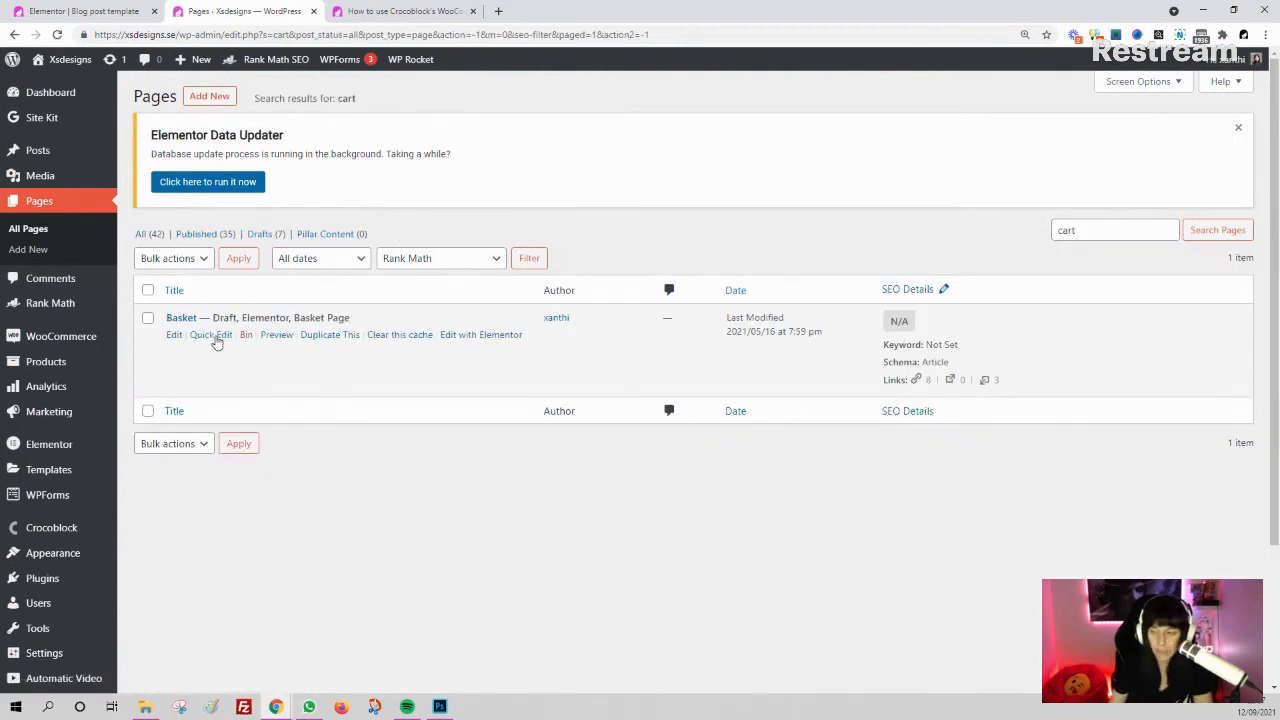
{"action": "left_click", "coordinate": [212, 336]}
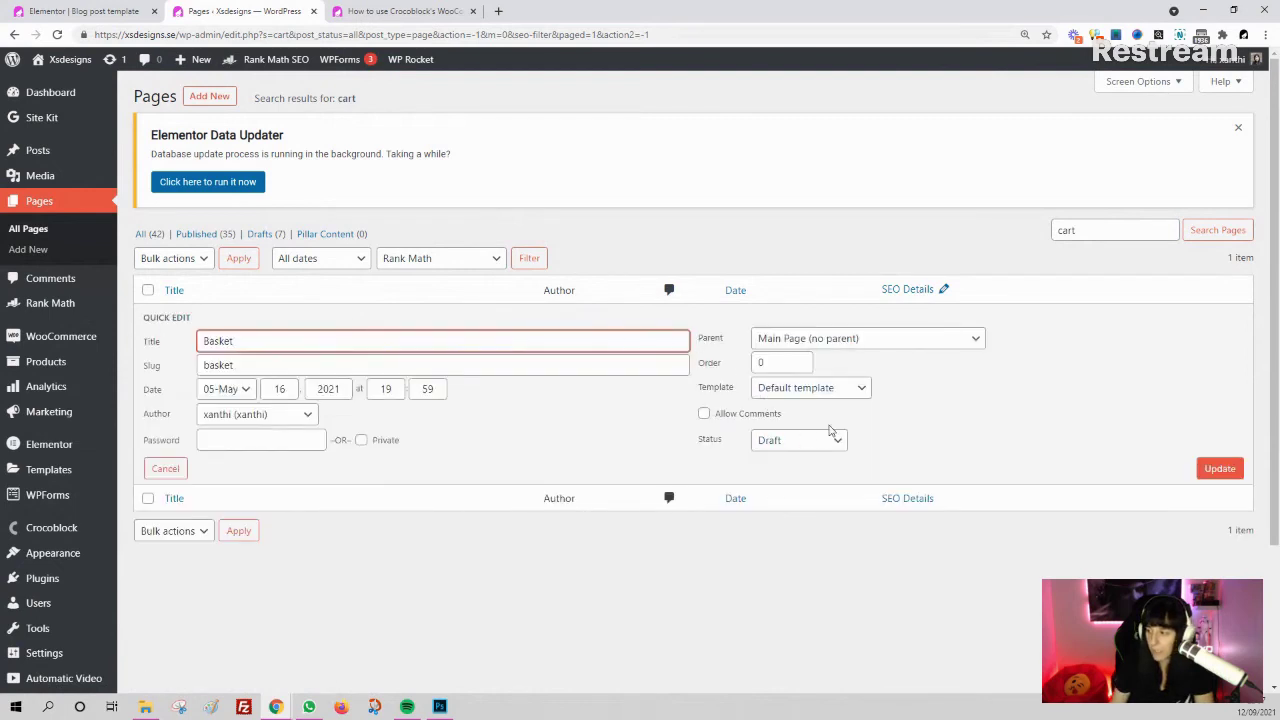
{"action": "left_click", "coordinate": [800, 440]}
{"action": "left_click", "coordinate": [785, 459]}
{"action": "left_click", "coordinate": [1230, 468]}
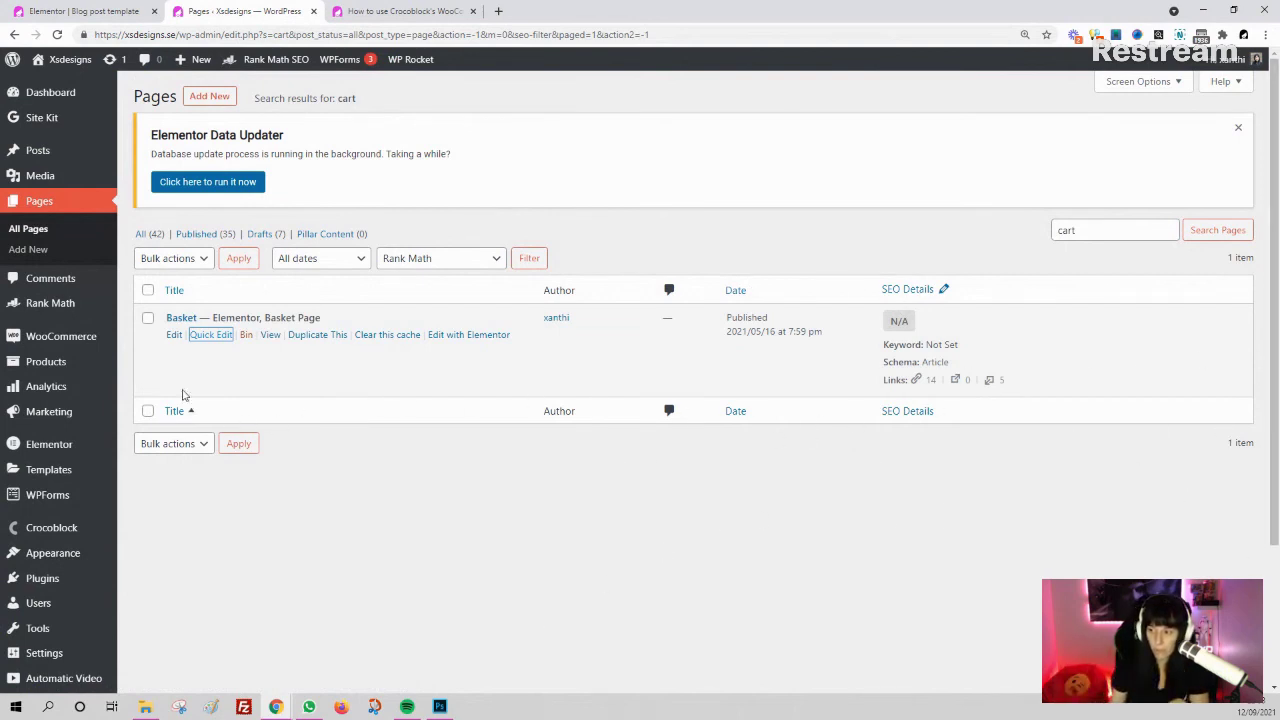
- Open WooCommerce Settings on the JetWooBuilder tab and scroll down to the Cart template options
{"action": "mouse_move", "coordinate": [60, 340]}
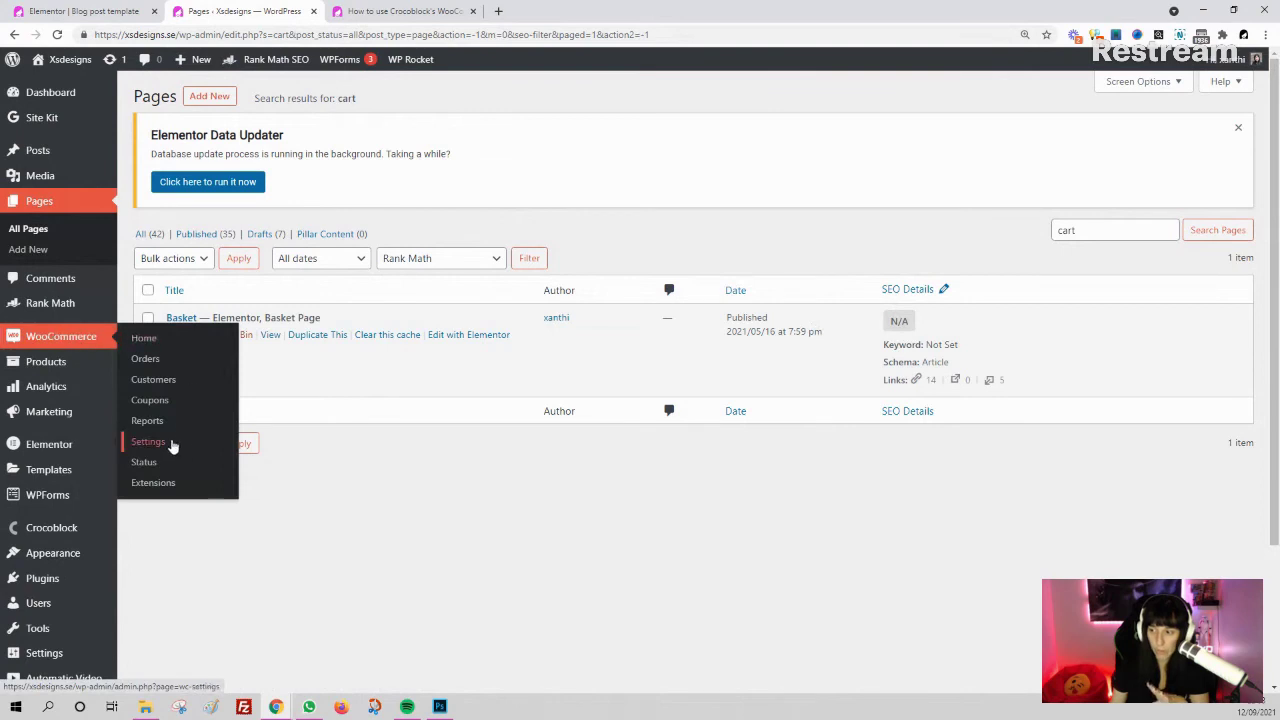
{"action": "left_click", "coordinate": [150, 444]}
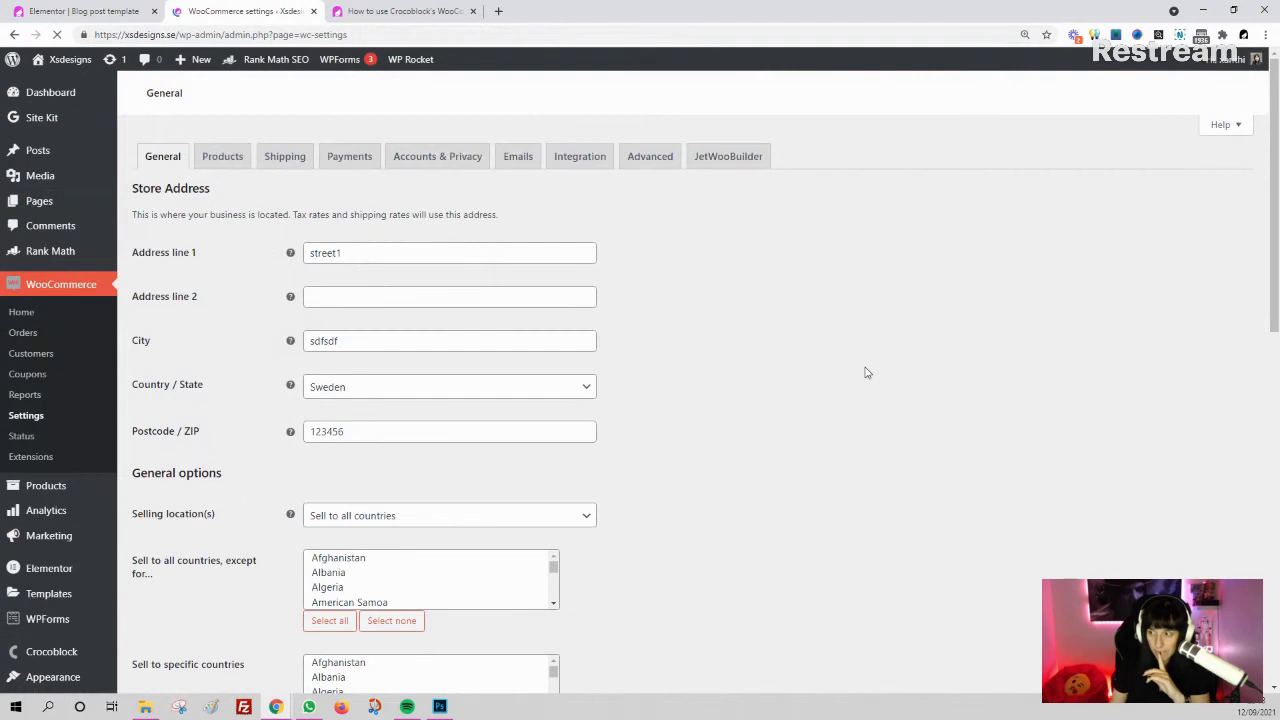
{"action": "left_click", "coordinate": [736, 190]}
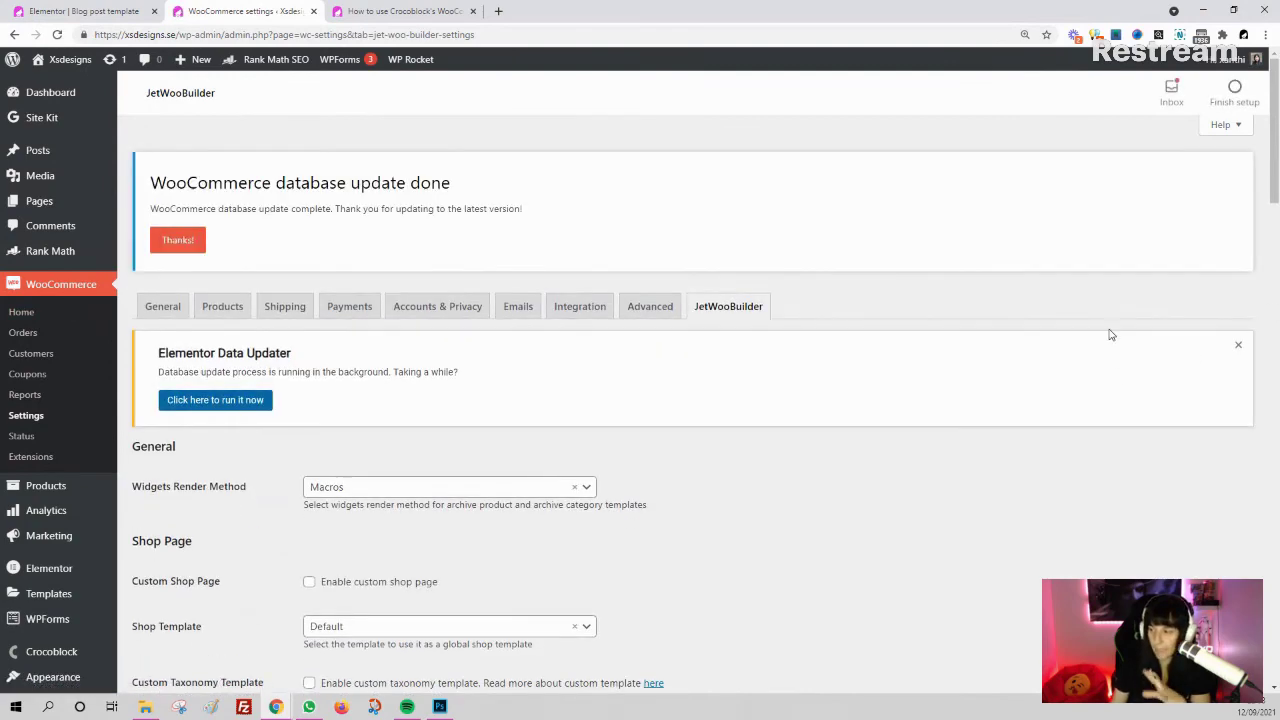
{"action": "scroll", "coordinate": [691, 471], "scroll_direction": "down", "scroll_amount": 2}
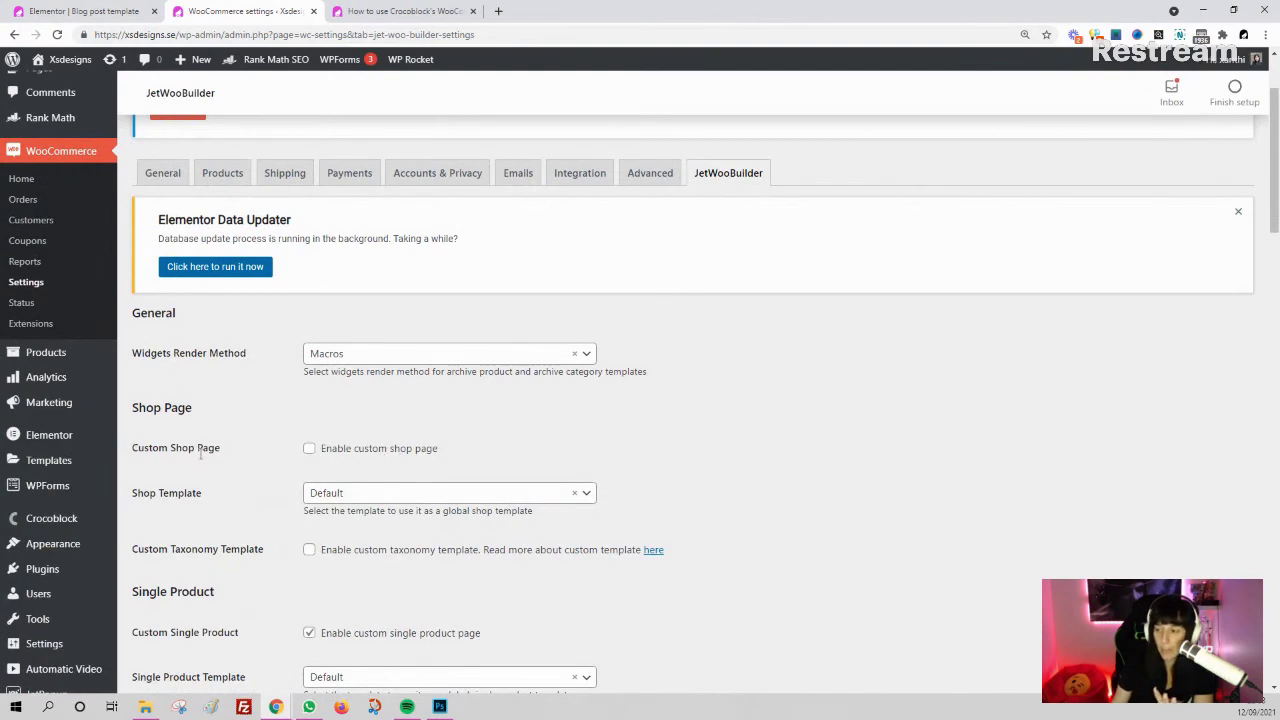
{"action": "left_click", "coordinate": [352, 500]}
{"action": "left_click", "coordinate": [701, 497]}
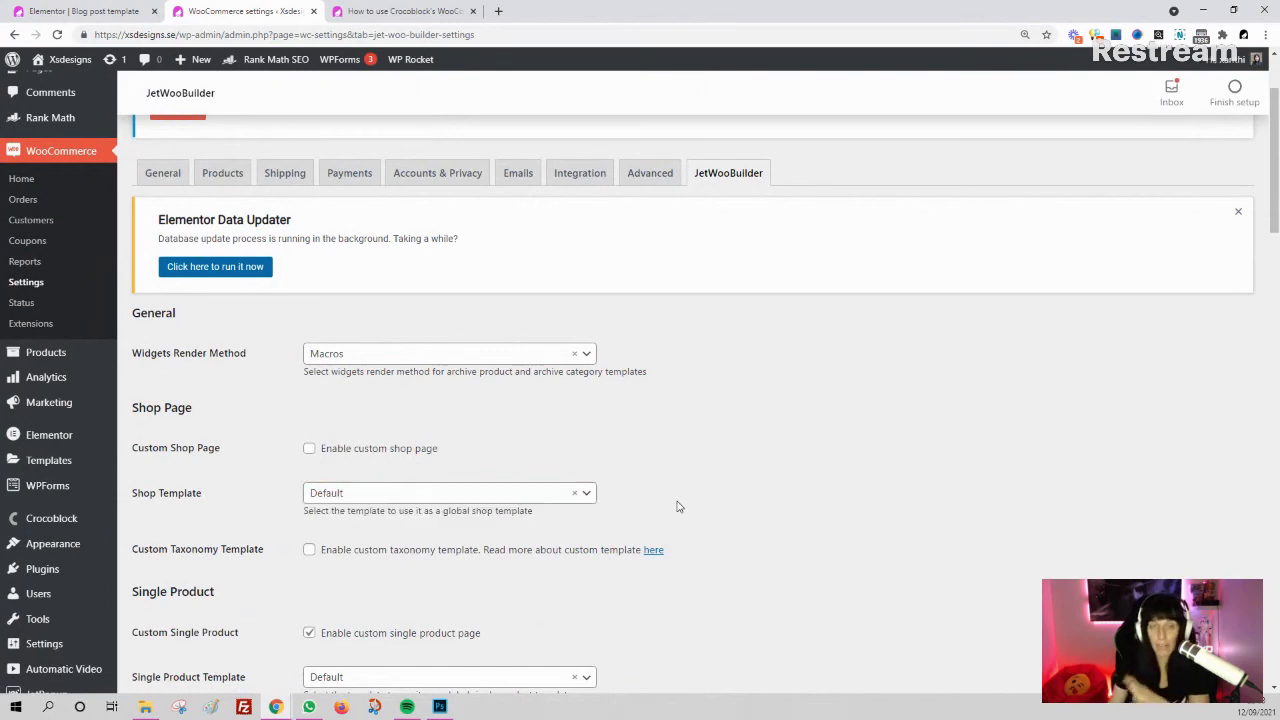
{"action": "scroll", "coordinate": [678, 507], "scroll_direction": "down", "scroll_amount": 3}
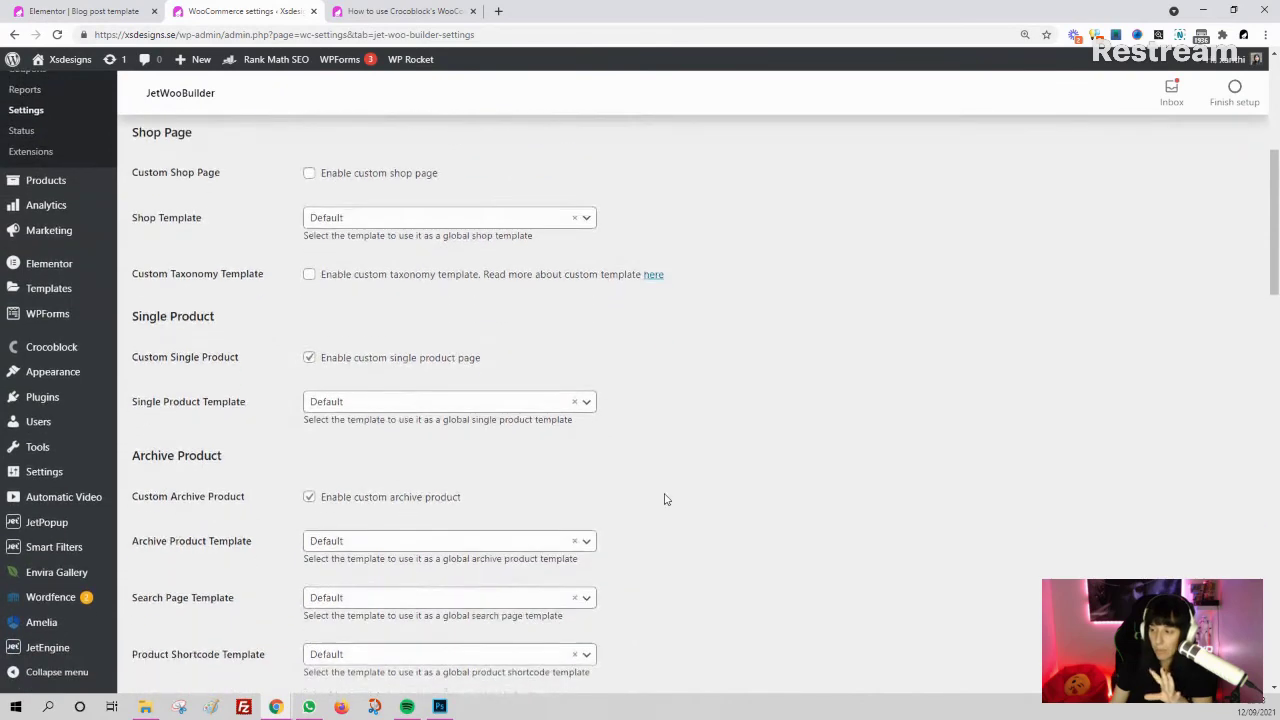
{"action": "scroll", "coordinate": [666, 499], "scroll_direction": "down", "scroll_amount": 6}
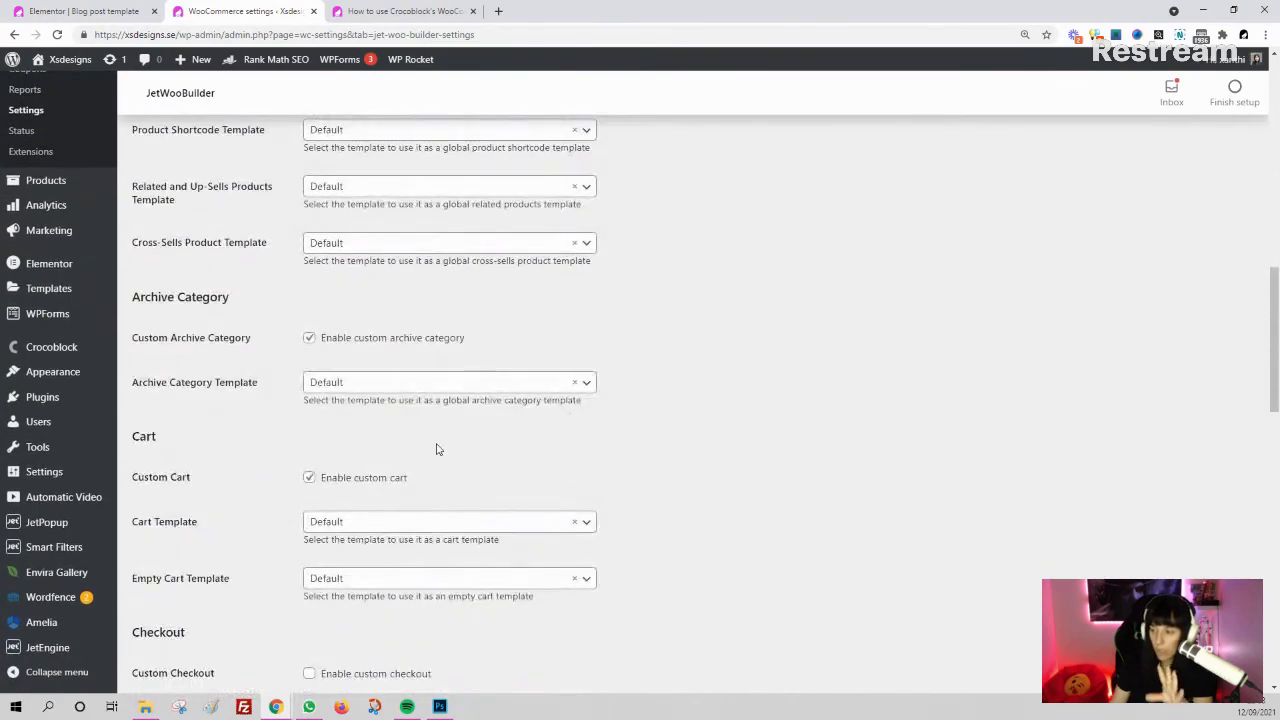
- Choose CART NEW as cart template, enable custom checkout, and use checkout-new for checkout and checkout top
{"action": "left_click", "coordinate": [418, 523]}
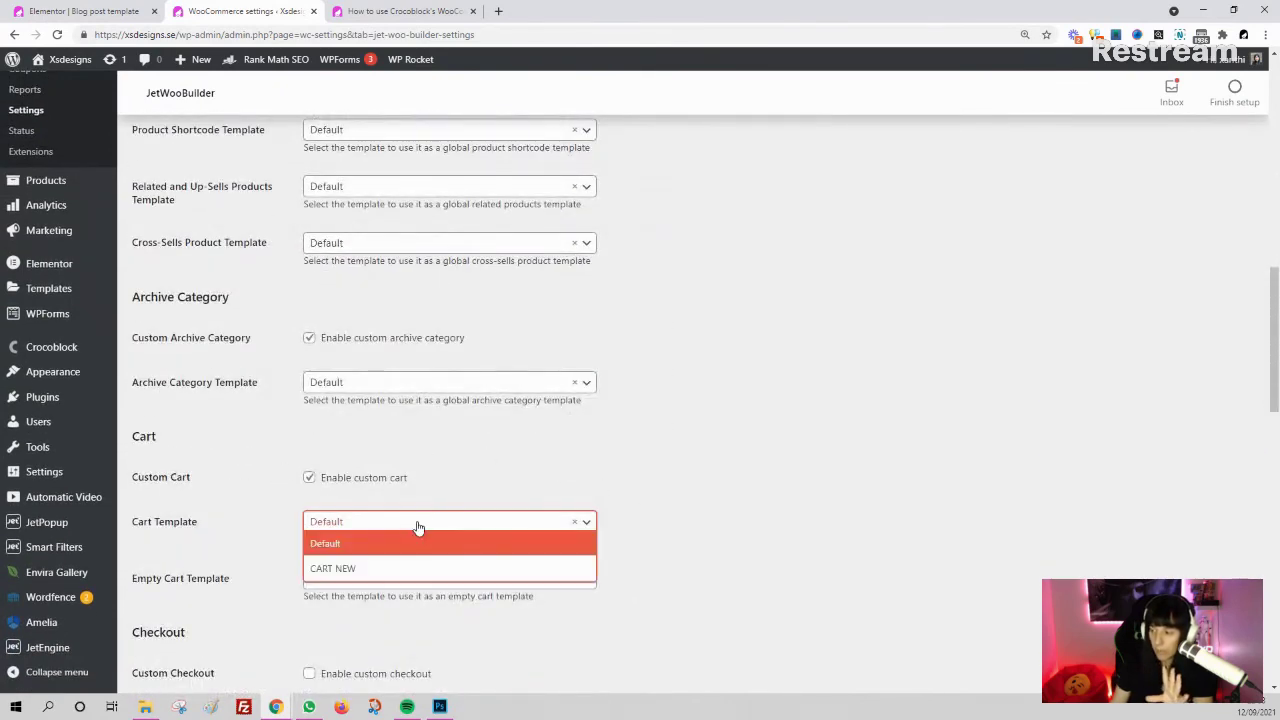
{"action": "left_click", "coordinate": [337, 569]}
{"action": "scroll", "coordinate": [833, 547], "scroll_direction": "down", "scroll_amount": 2}
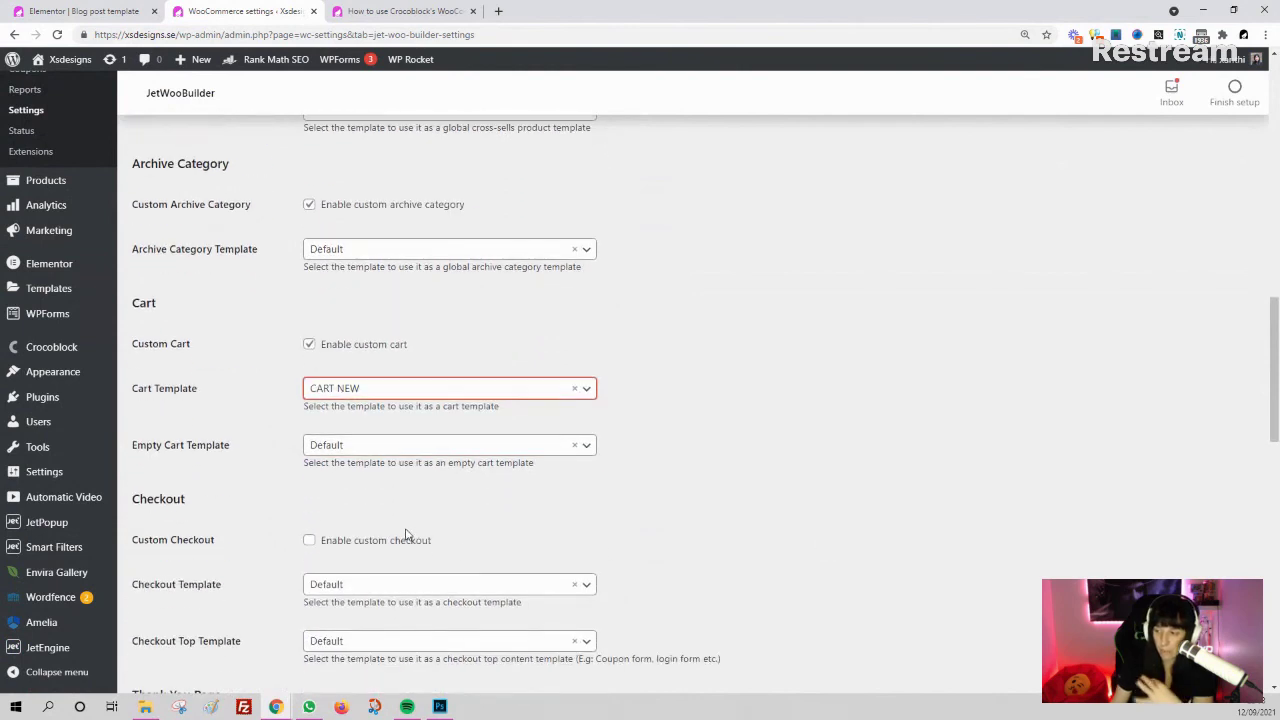
{"action": "left_click", "coordinate": [391, 543]}
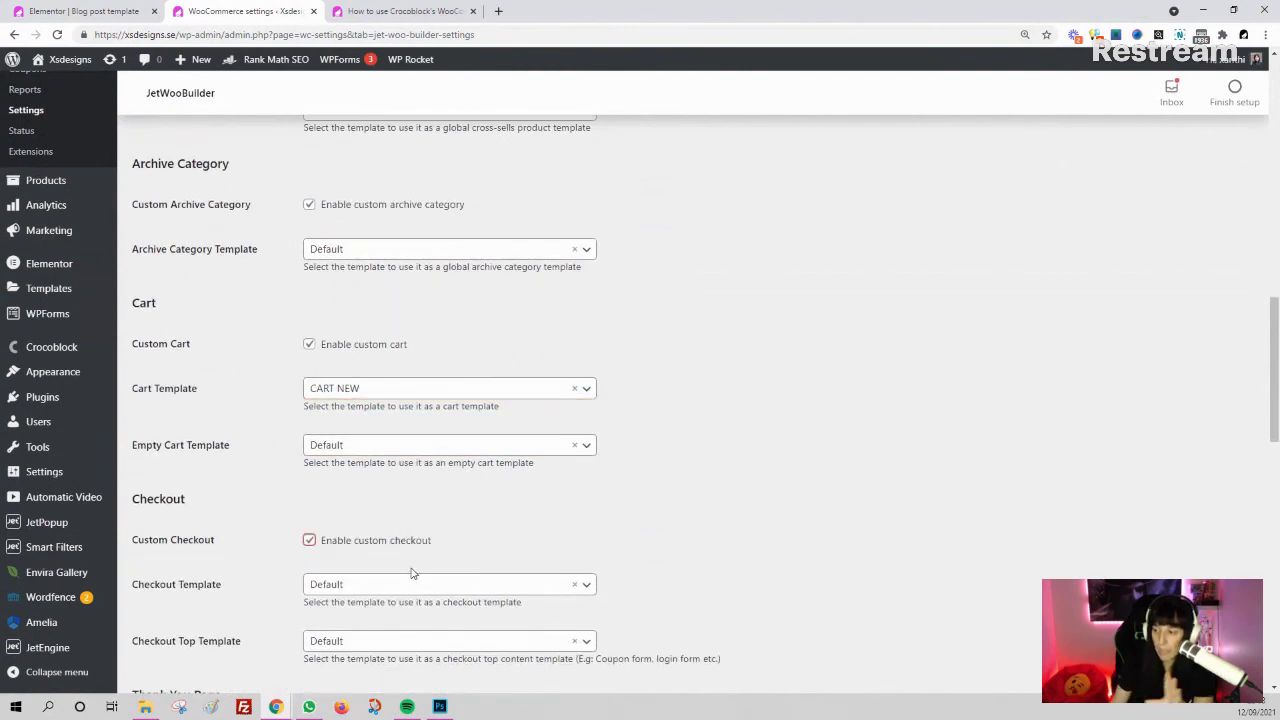
{"action": "left_click", "coordinate": [440, 580]}
{"action": "left_click", "coordinate": [333, 633]}
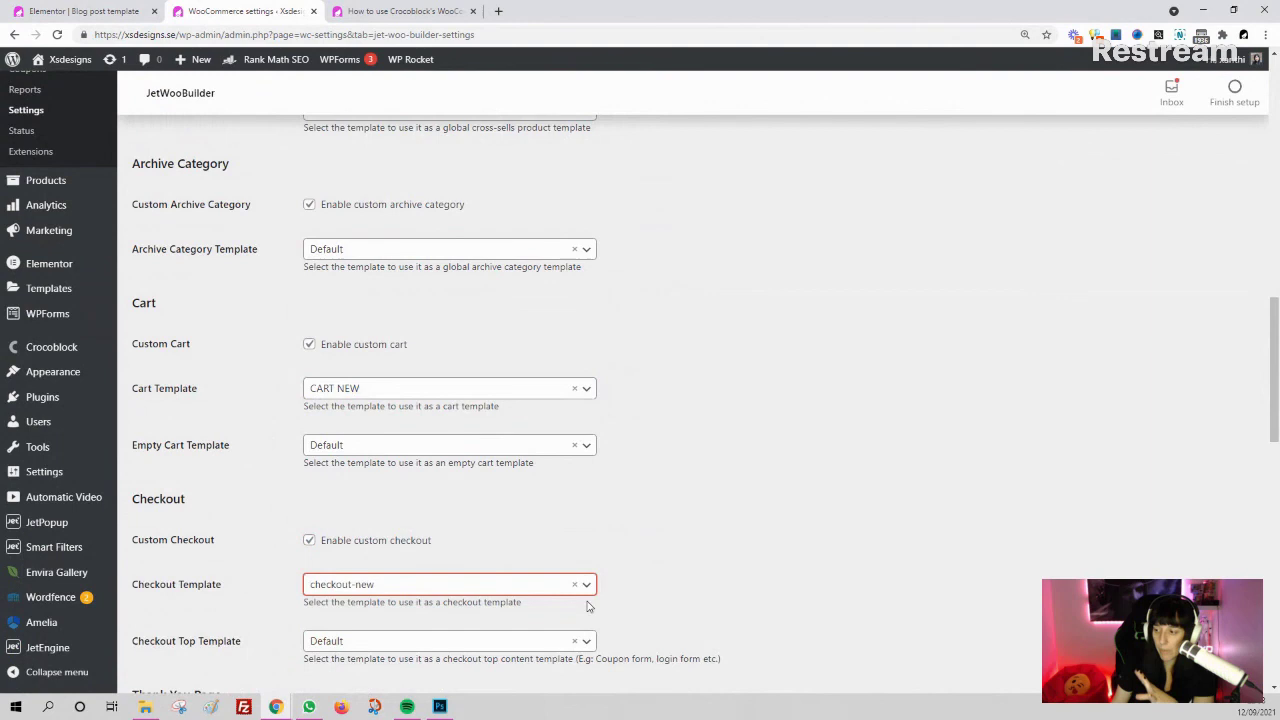
{"action": "scroll", "coordinate": [819, 583], "scroll_direction": "down", "scroll_amount": 2}
{"action": "key", "text": "Tab"}
{"action": "key", "text": "Down"}
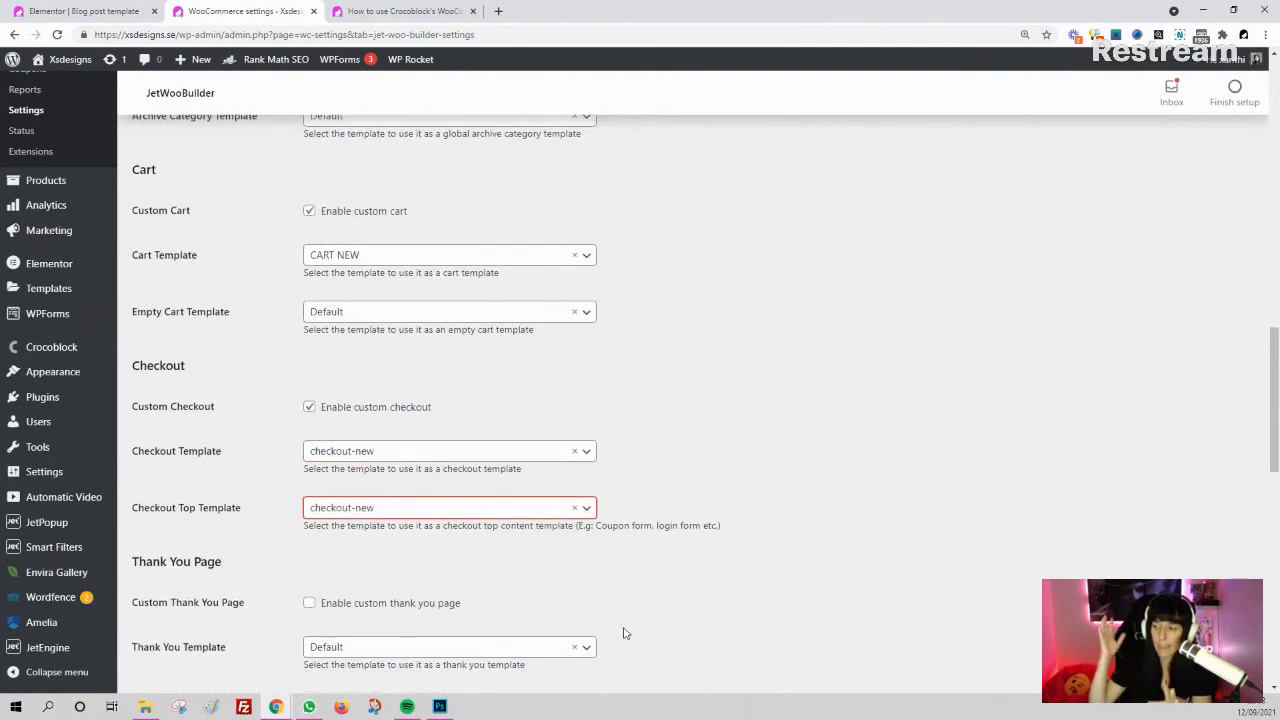
{"action": "scroll", "coordinate": [667, 494], "scroll_direction": "down", "scroll_amount": 2}
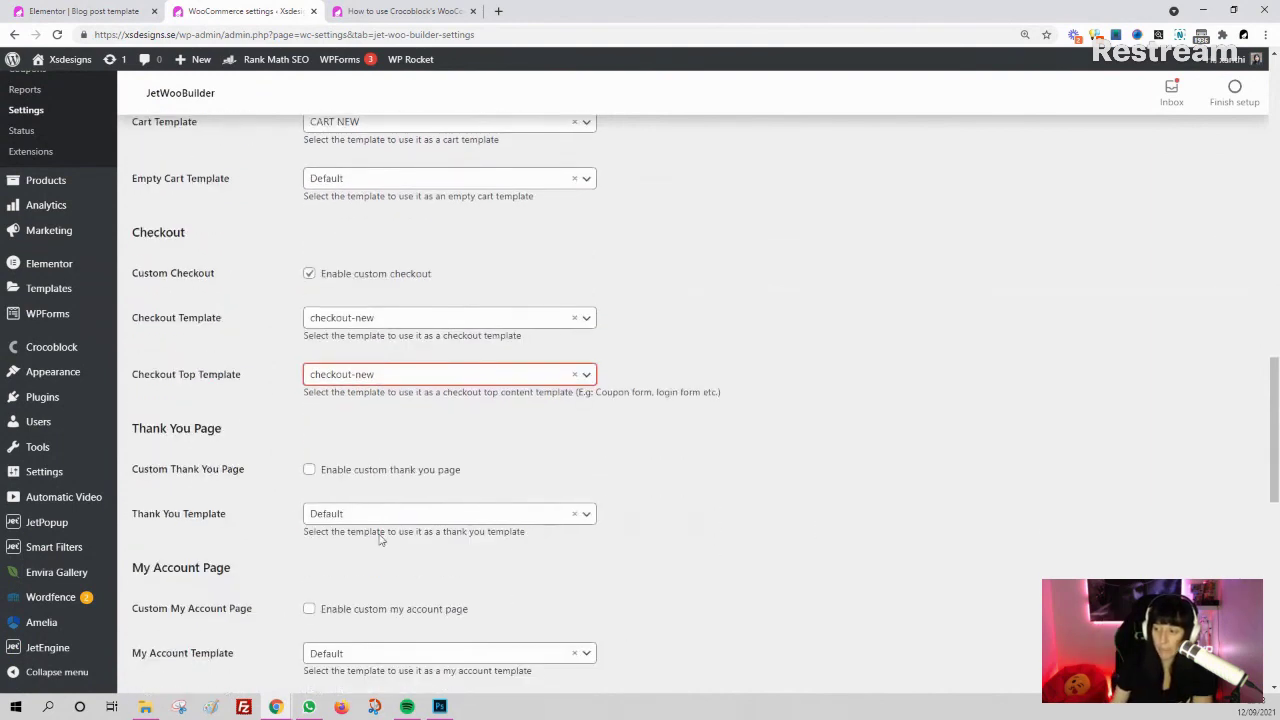
{"action": "scroll", "coordinate": [515, 565], "scroll_direction": "down", "scroll_amount": 1}
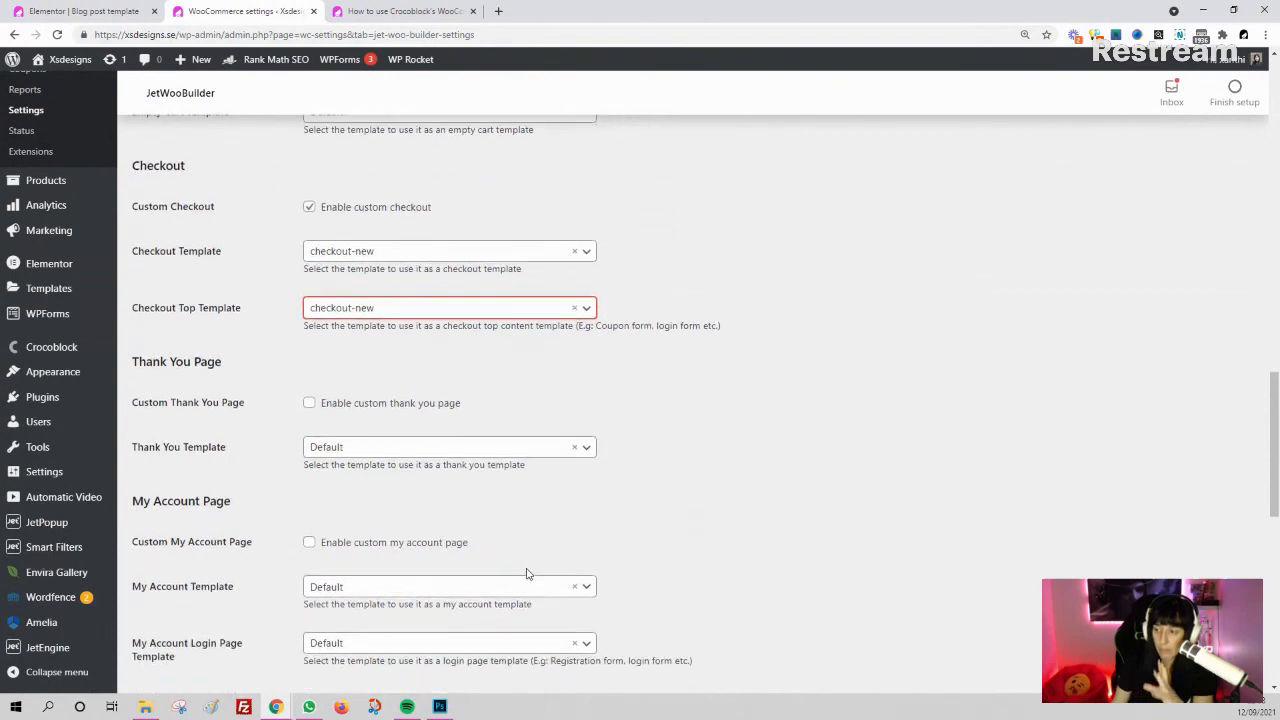